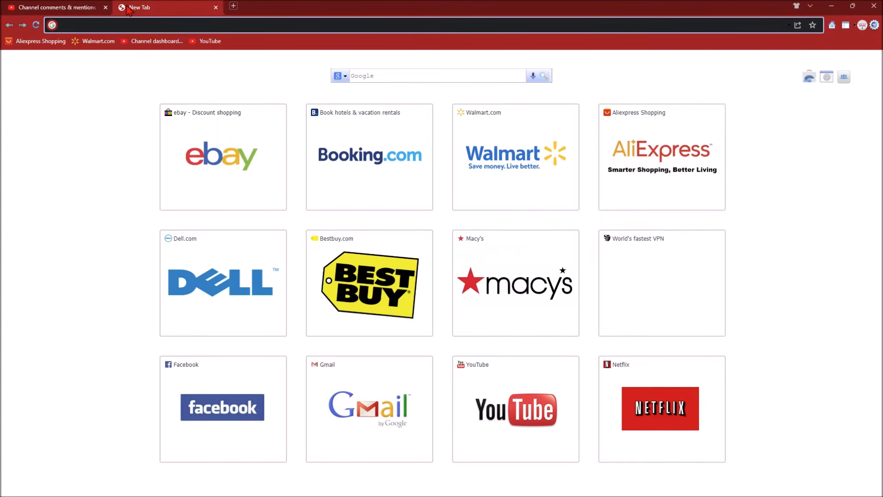
- Search Google for 'vfs global indian passport renewal' and open VFS Global's Apply for Passport Services page
text(vfs)
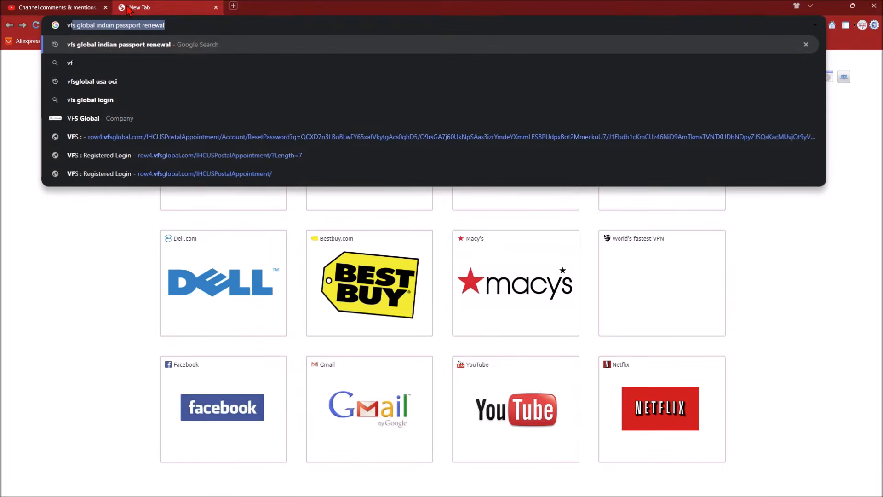
key(Return)
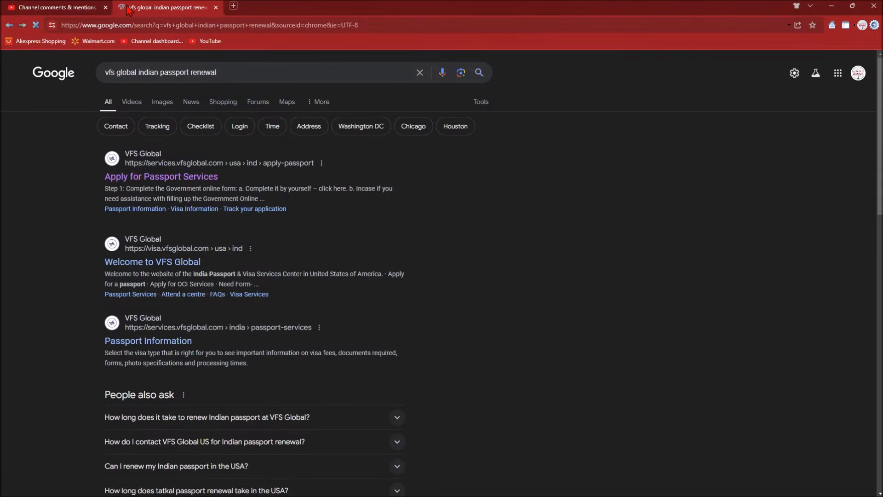
click(174, 176)
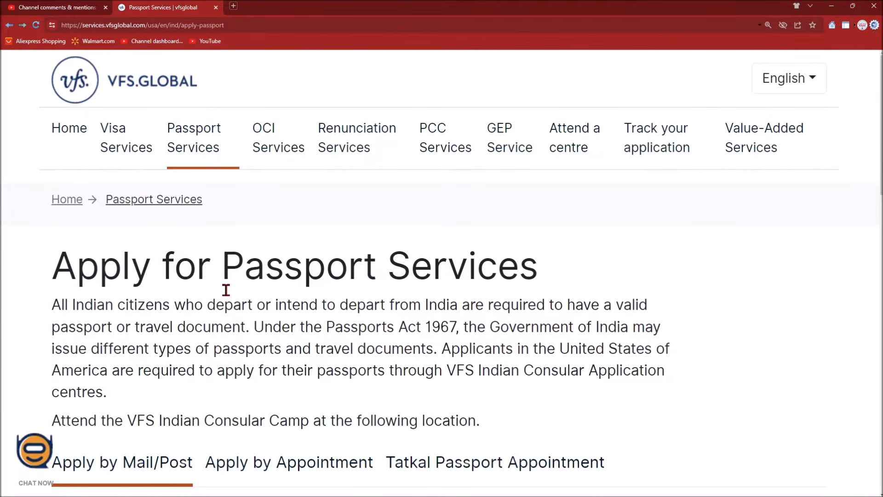
- Scroll the page to bring the Step 1–3 application instructions into view
scroll(226, 289, down, 10)
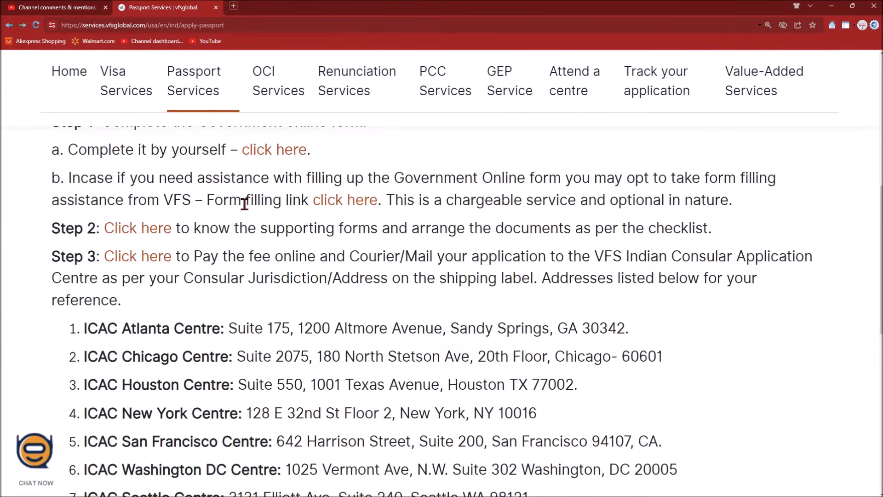
scroll(148, 184, up, 1)
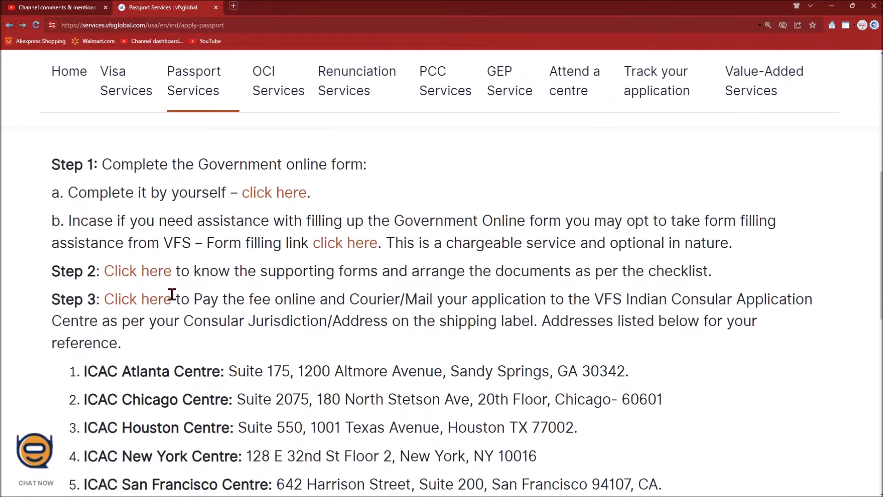
- Follow Step 3's portal link and go from New User Registration to the Application Login page
click(160, 302)
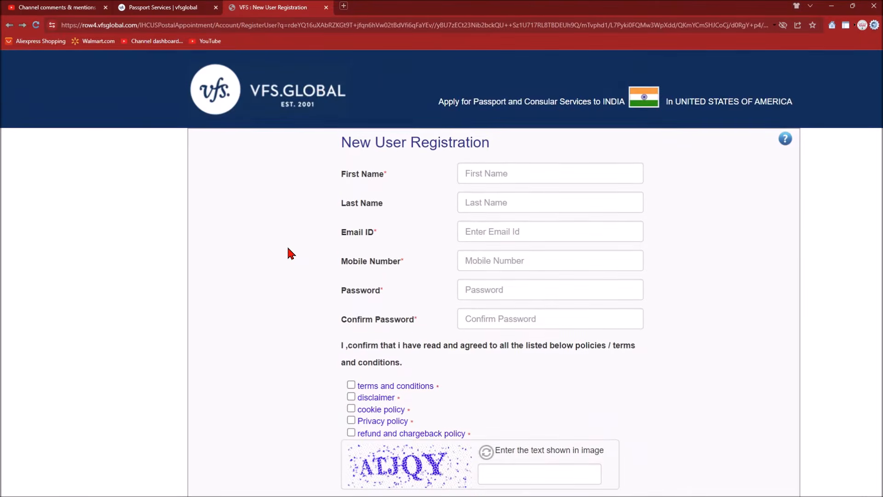
scroll(291, 254, down, 2)
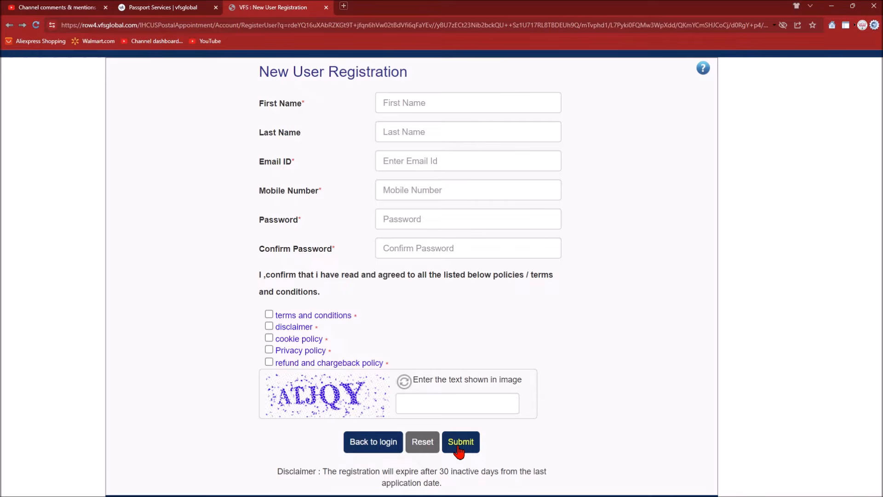
scroll(289, 434, down, 2)
click(369, 370)
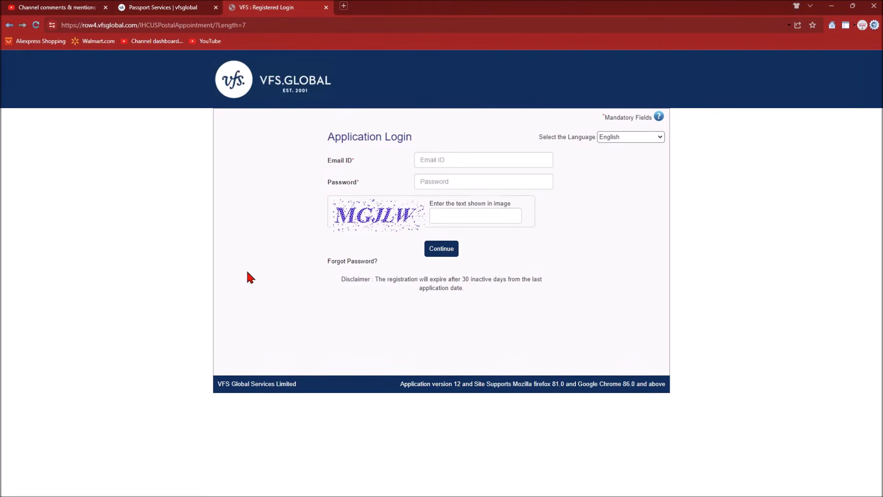
- Log in with the account e-mail, the password and the captcha text
click(427, 165)
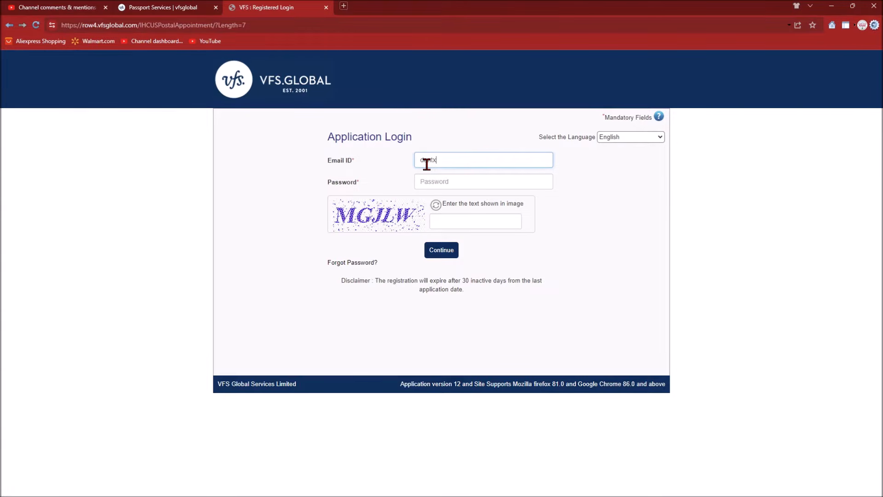
key(Tab)
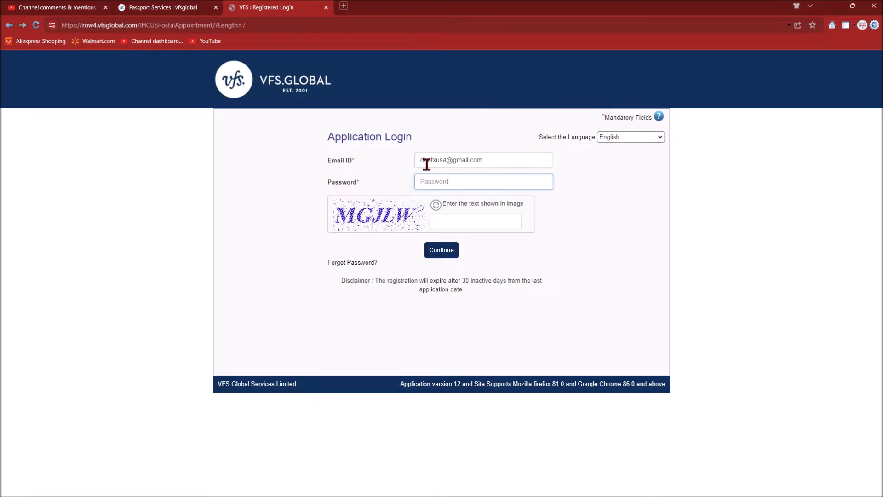
text(••••••••••••••••••••••••)
click(444, 220)
text(MG)
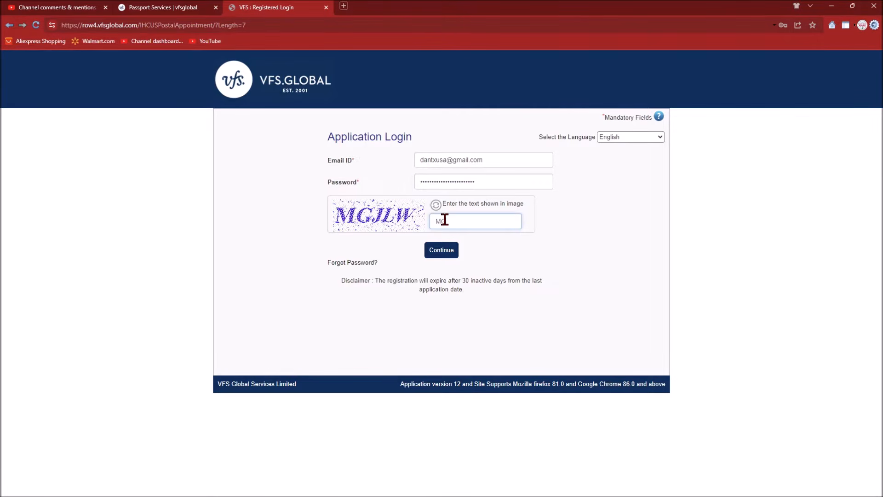
text(JLW)
click(443, 257)
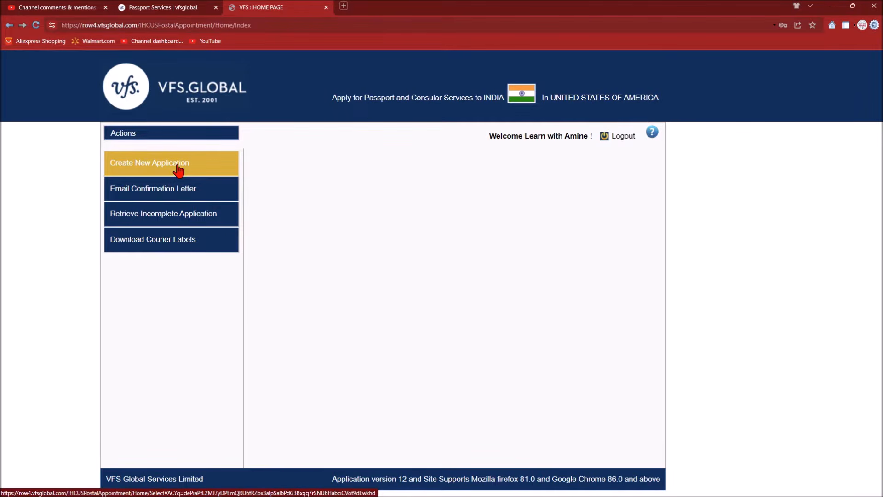
- Start a new application with Houston as the application centre
click(178, 171)
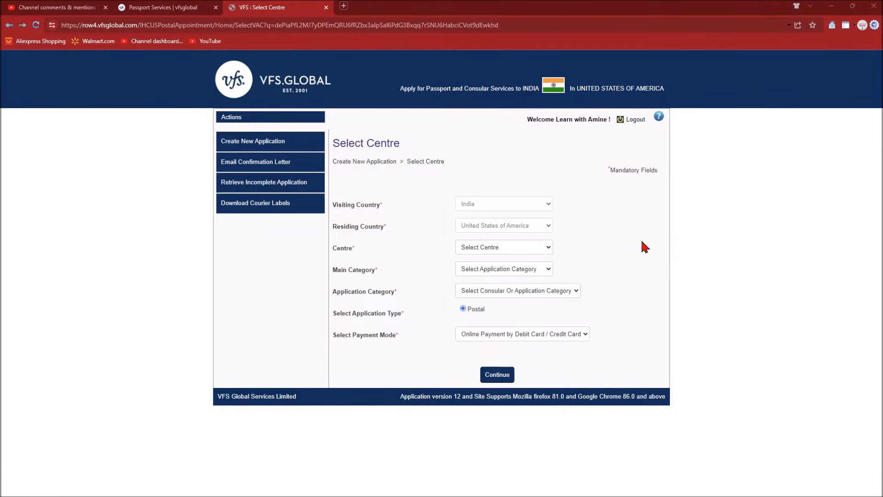
scroll(642, 241, up, 1)
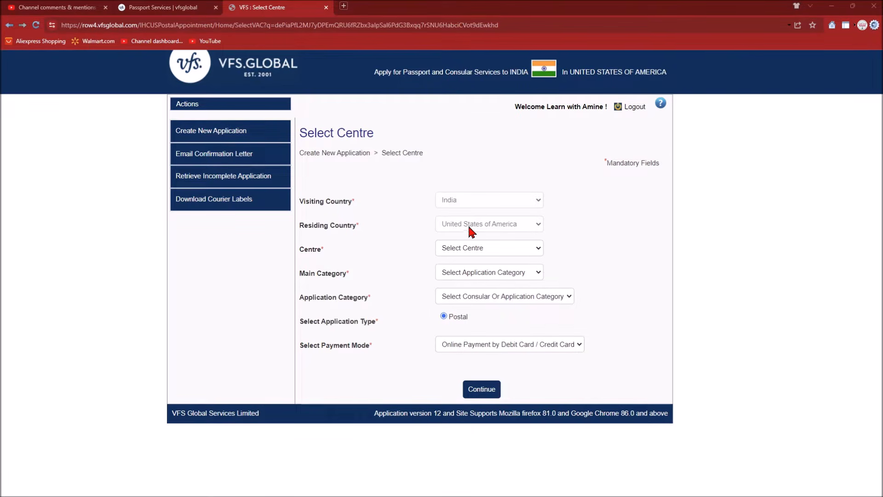
click(462, 251)
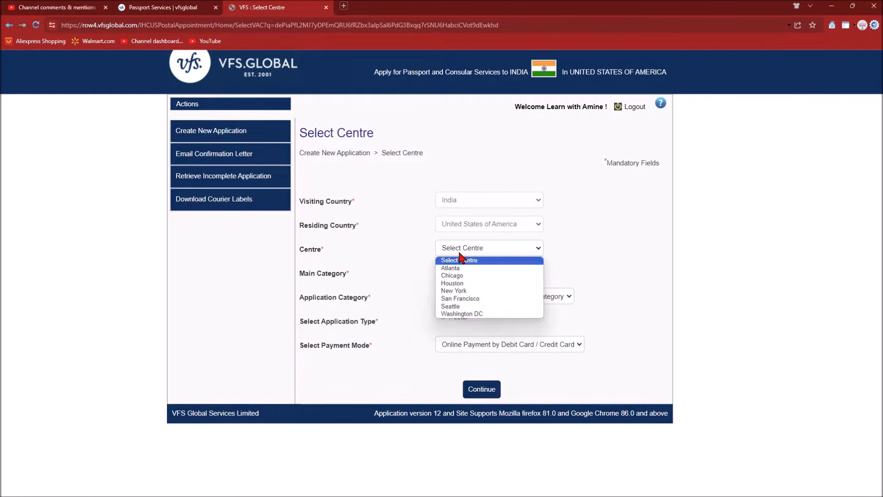
click(454, 286)
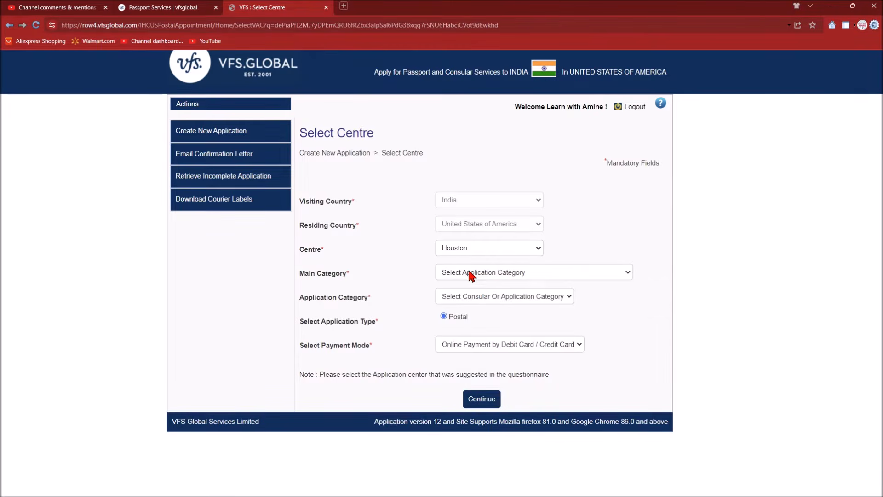
- Choose Re-issuance of Passport, the expiring 10 Years Validity category and online card payment, then continue
click(471, 275)
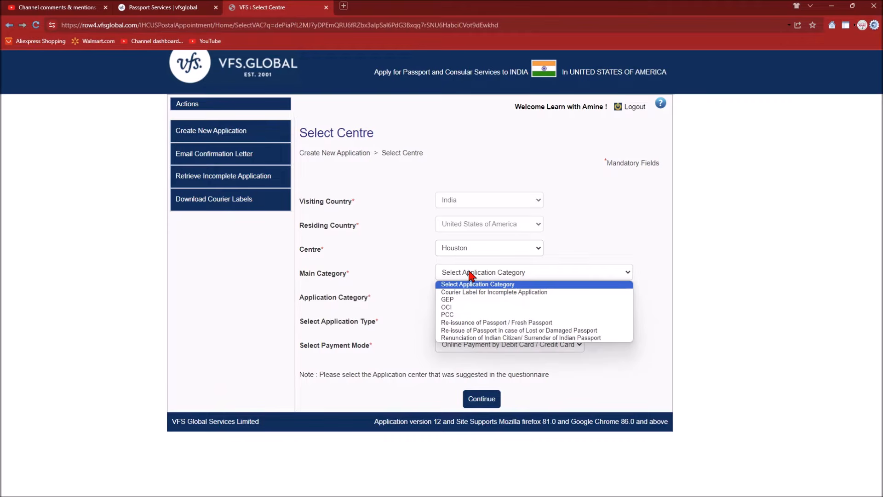
click(467, 324)
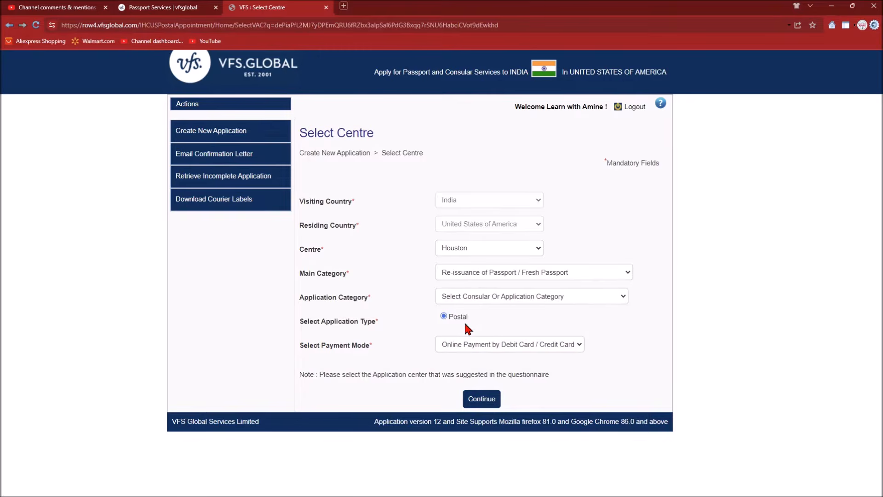
click(477, 300)
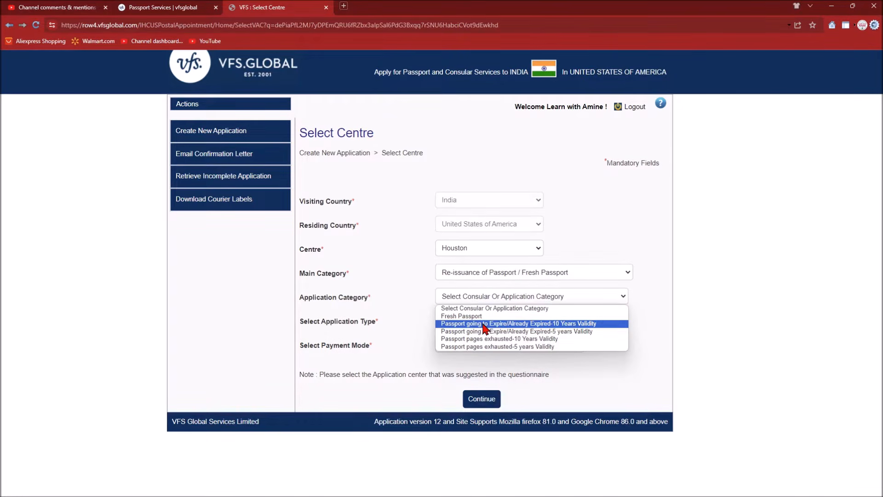
click(484, 323)
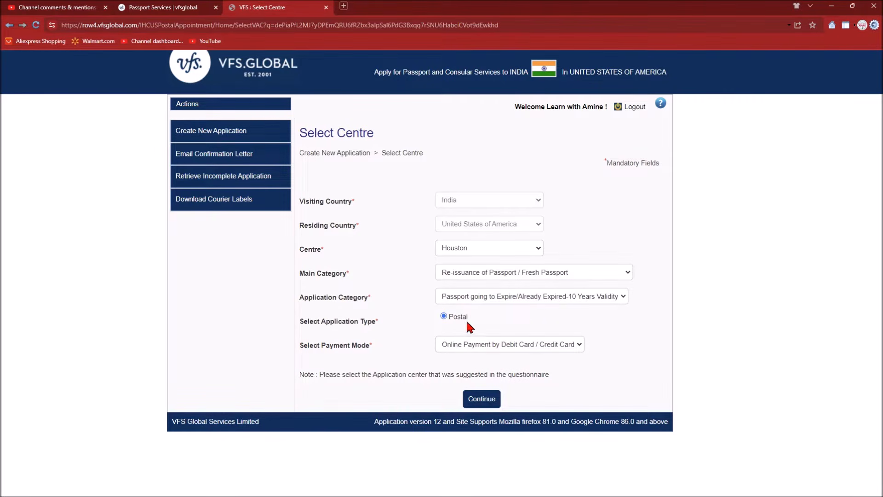
click(466, 348)
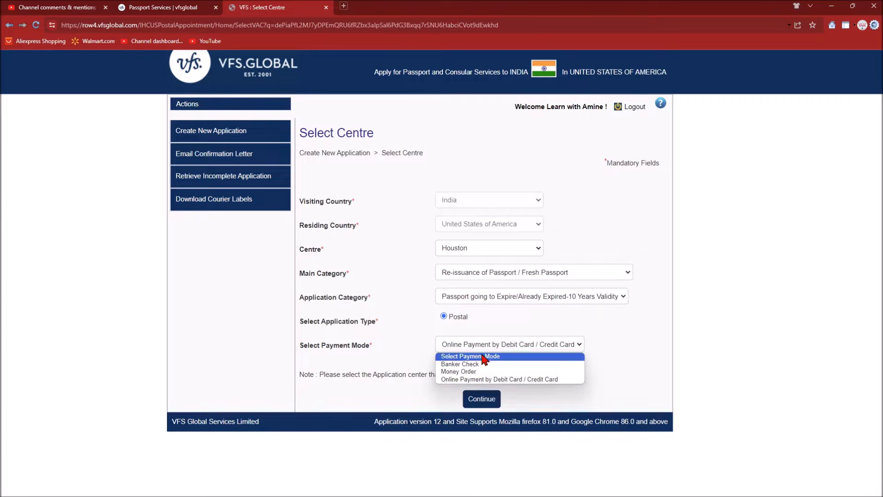
click(474, 380)
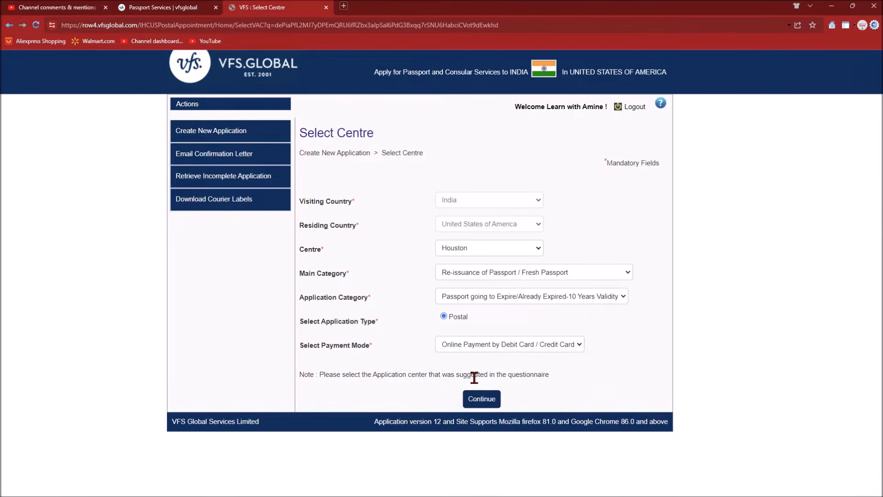
click(480, 401)
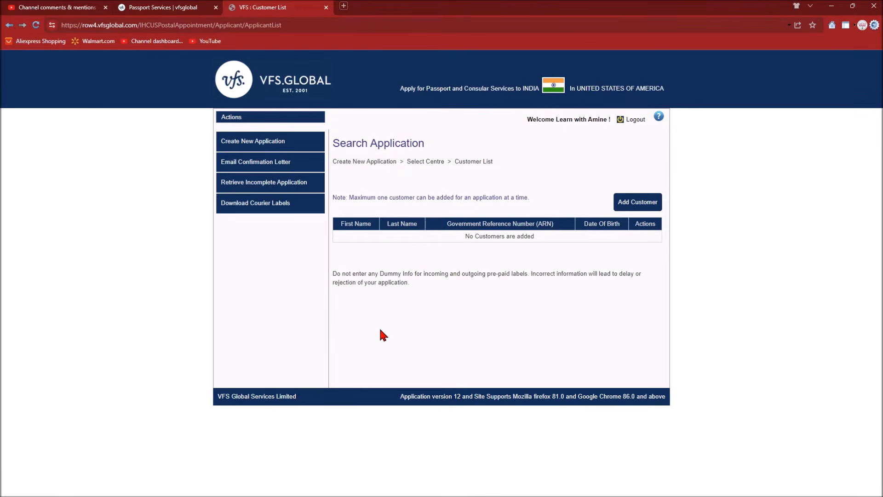
- Add a new customer, enter the applicant's ARN and choose Ordinary Booklet
click(633, 210)
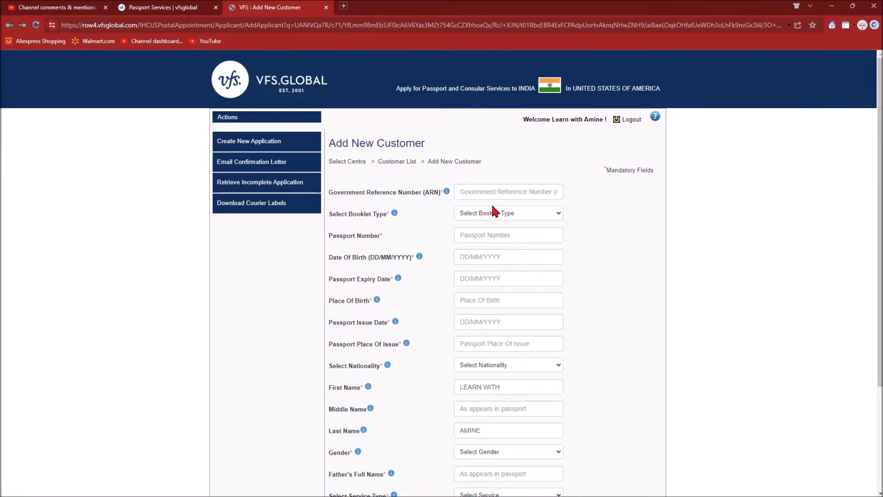
click(477, 193)
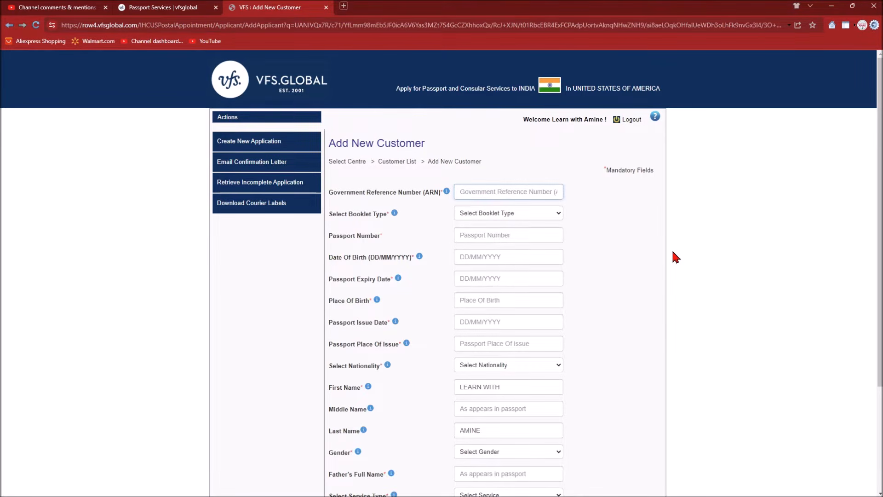
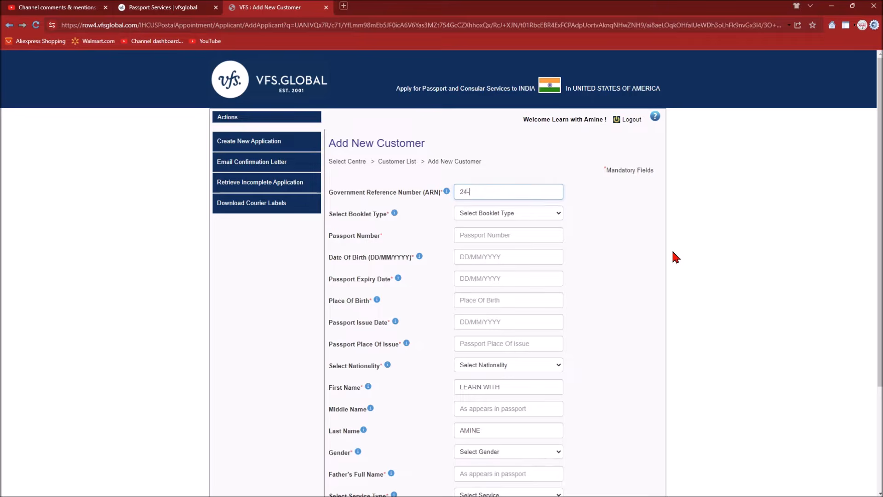
click(517, 215)
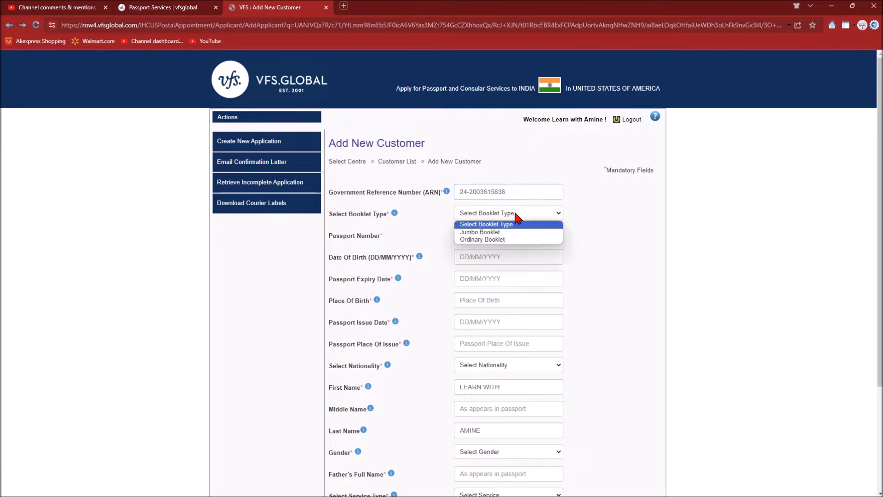
click(501, 239)
- Enter the applicant's passport number and date of birth
ctrl+scroll(499, 234, up, 5)
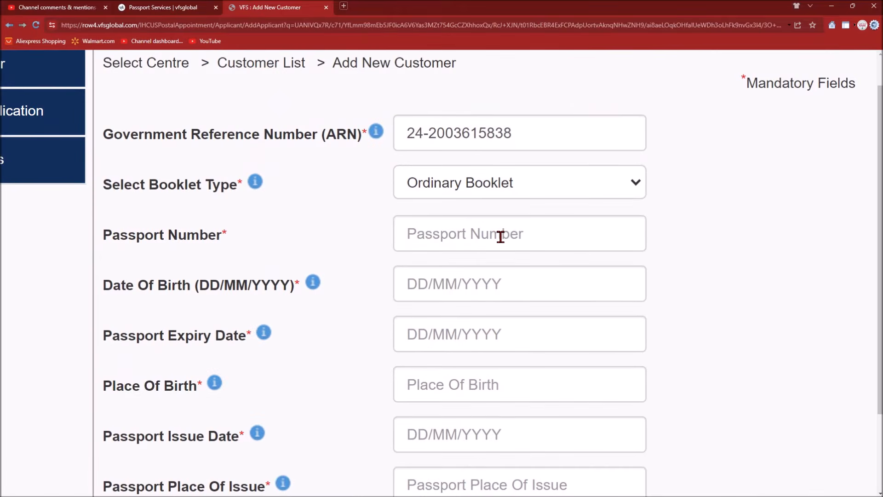
click(484, 233)
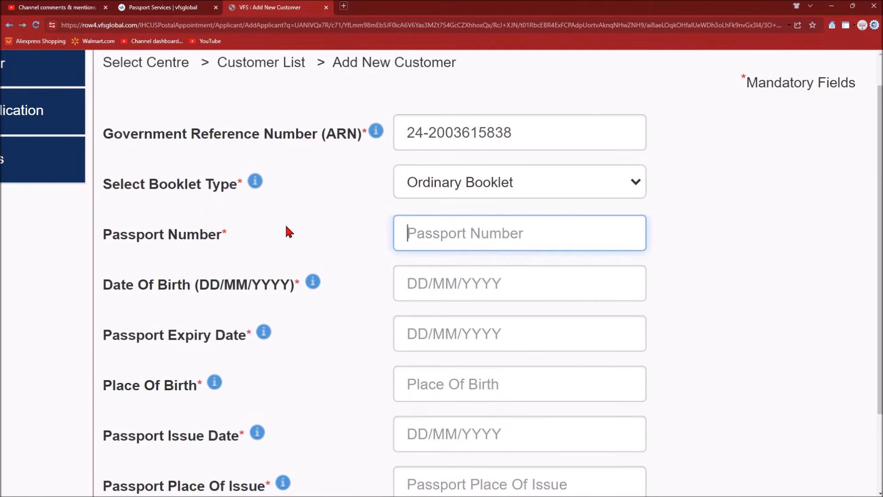
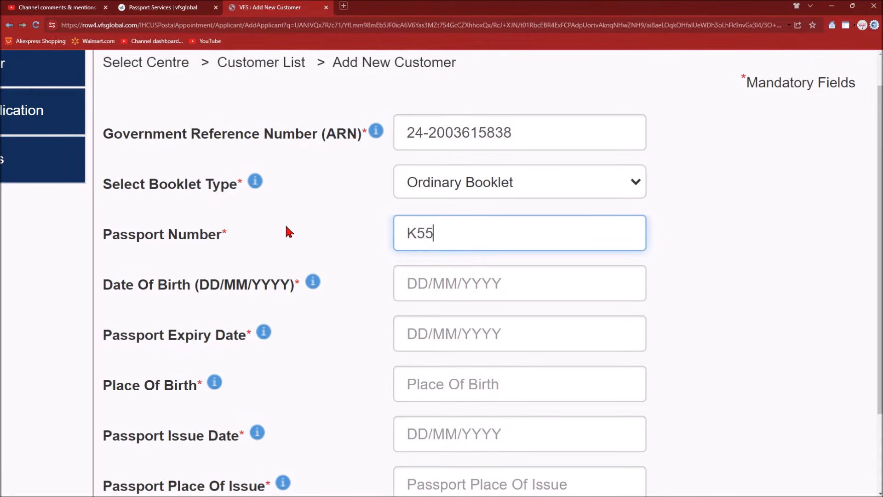
click(425, 287)
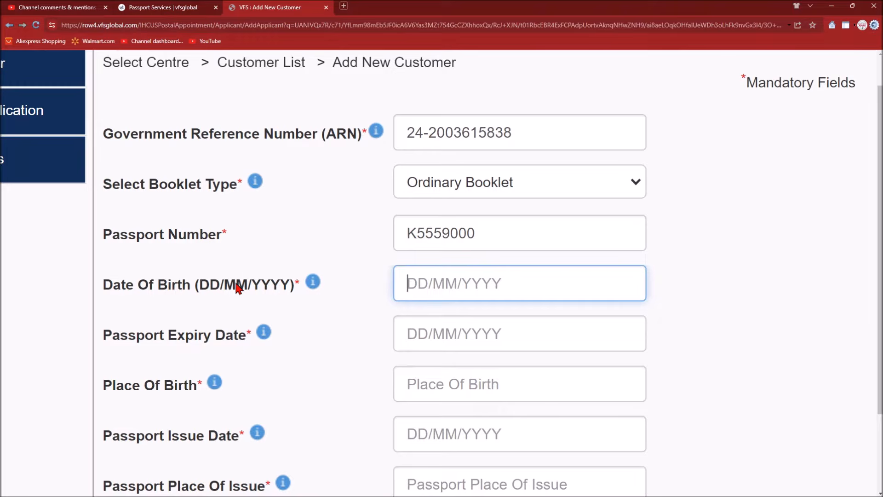
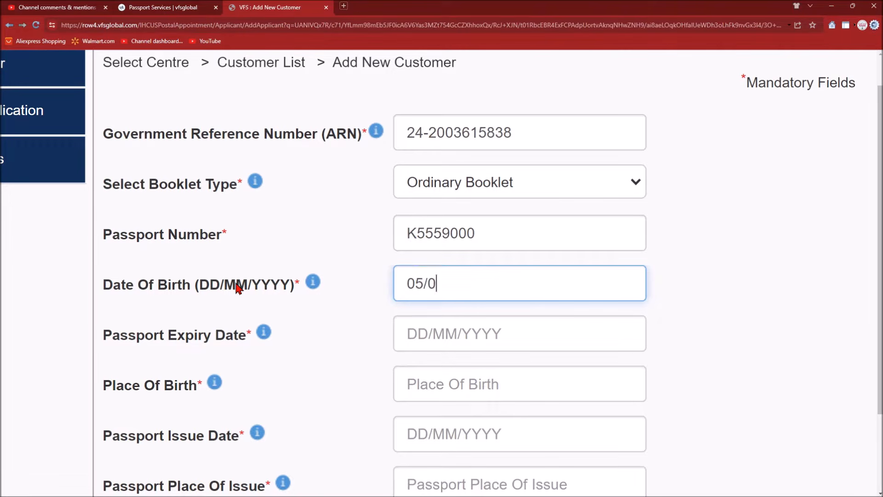
scroll(281, 370, down, 3)
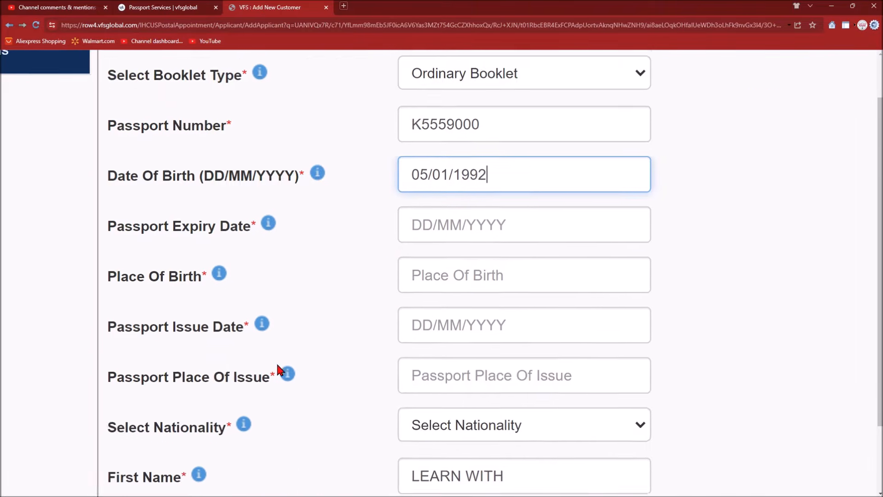
- Fill in expiry date 11/12/2023, issue date 12/12/2013, and PORBANDAR as birth and issue place
click(454, 172)
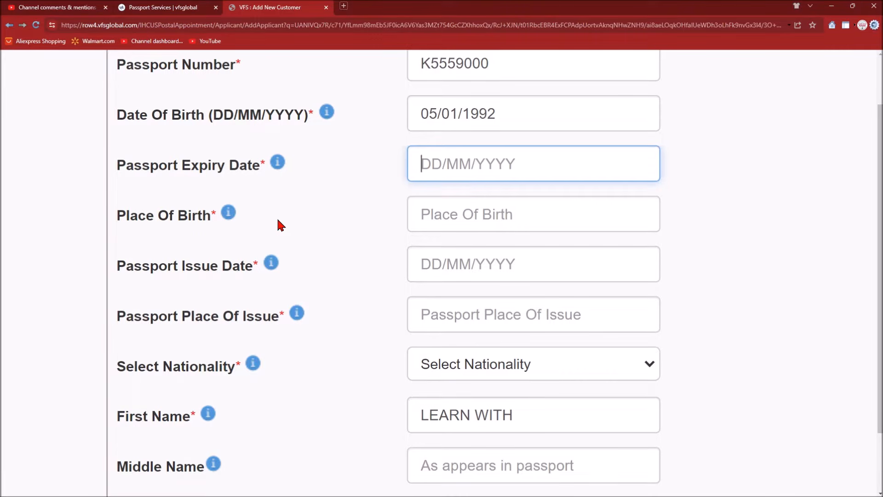
text(11/)
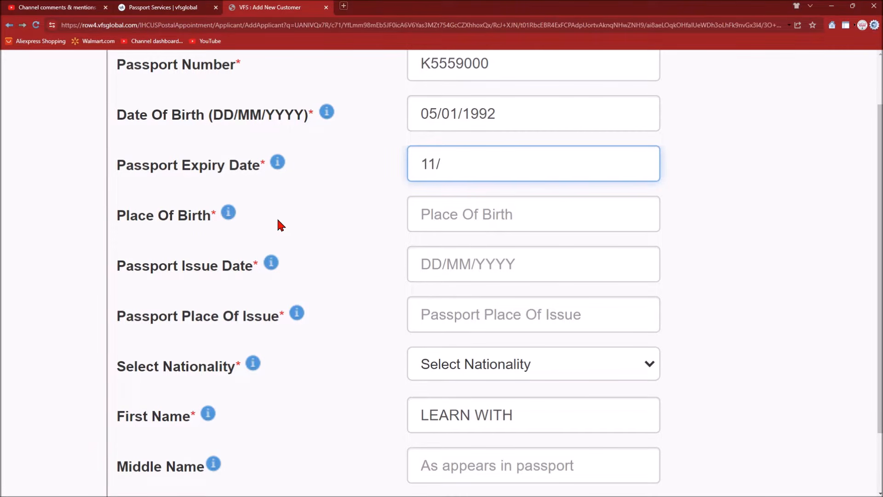
text(12/2023)
click(439, 218)
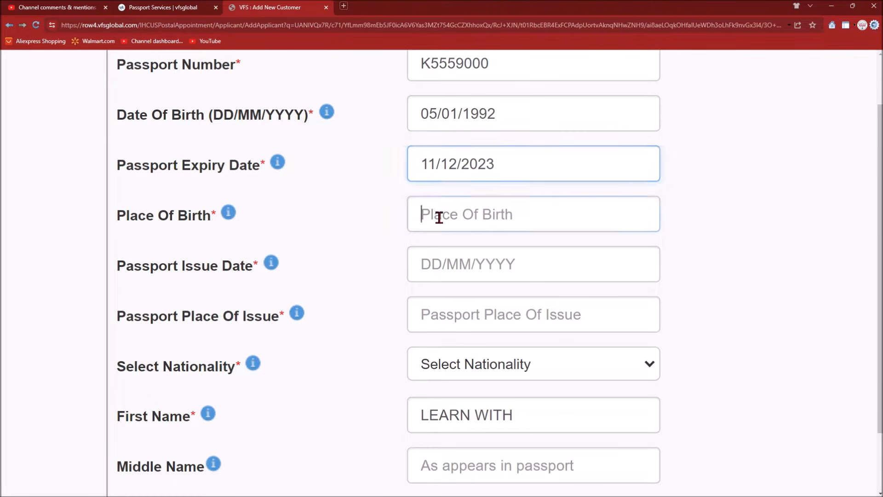
text(PO)
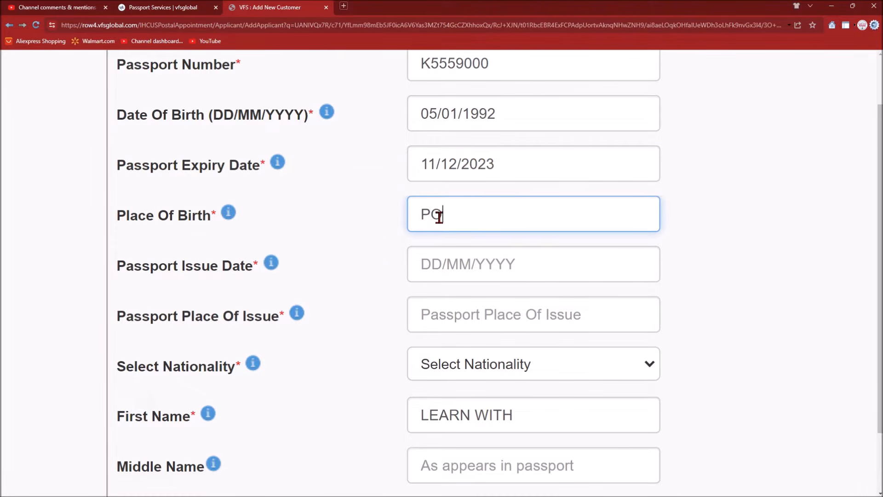
text(RBANDAR)
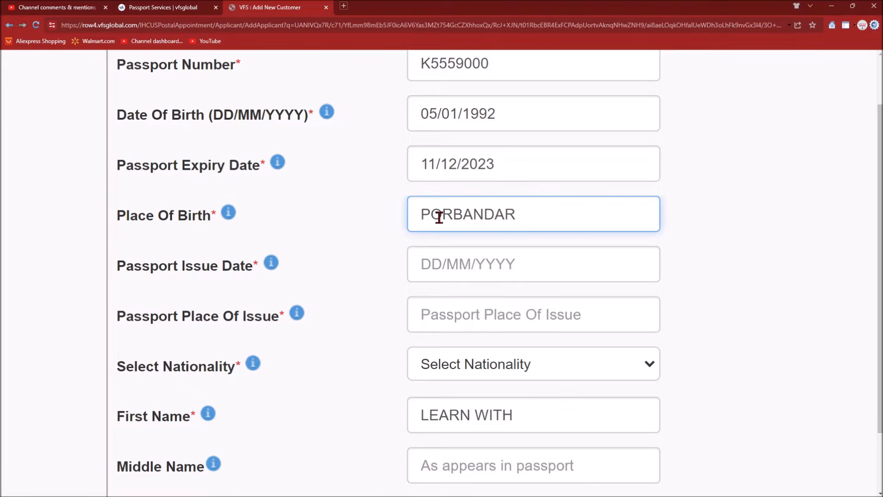
key(Tab)
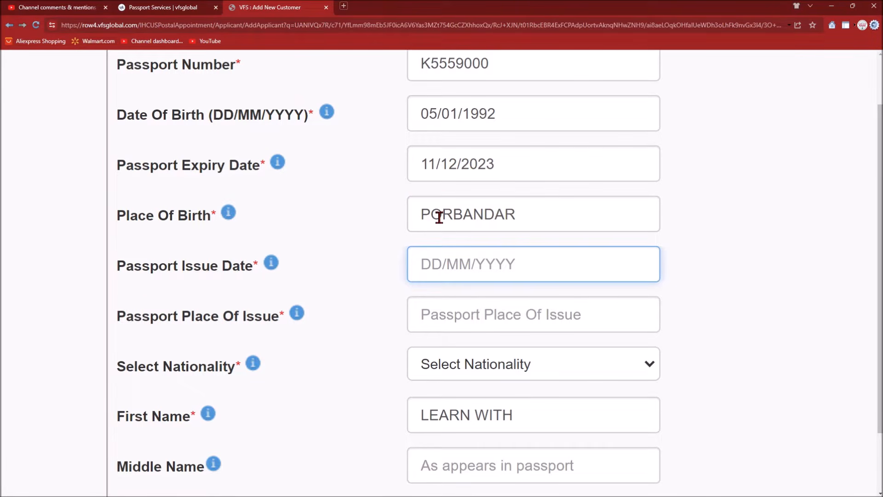
text(2)
key(BackSpace)
text(12/12/)
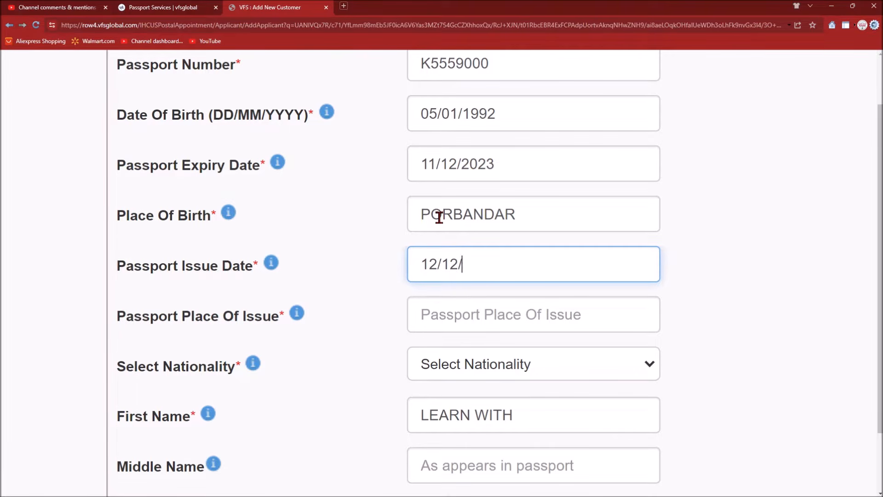
text(2013)
click(415, 322)
text(POR)
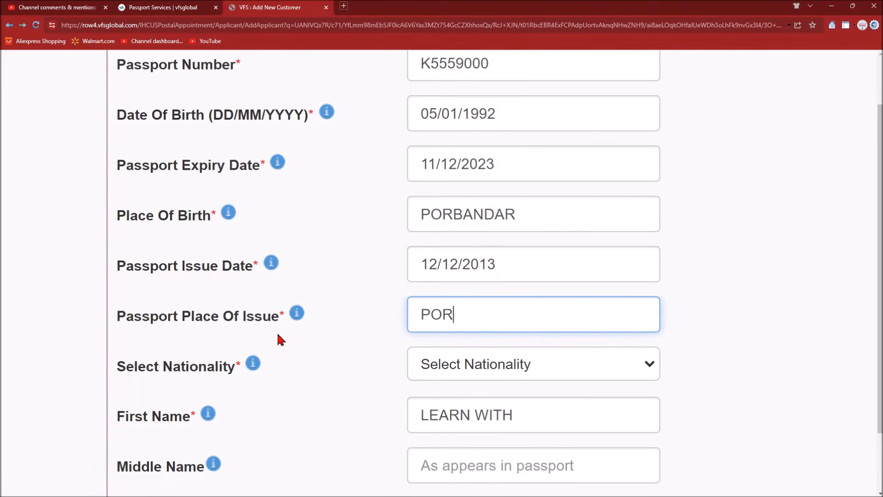
text(BANDAR)
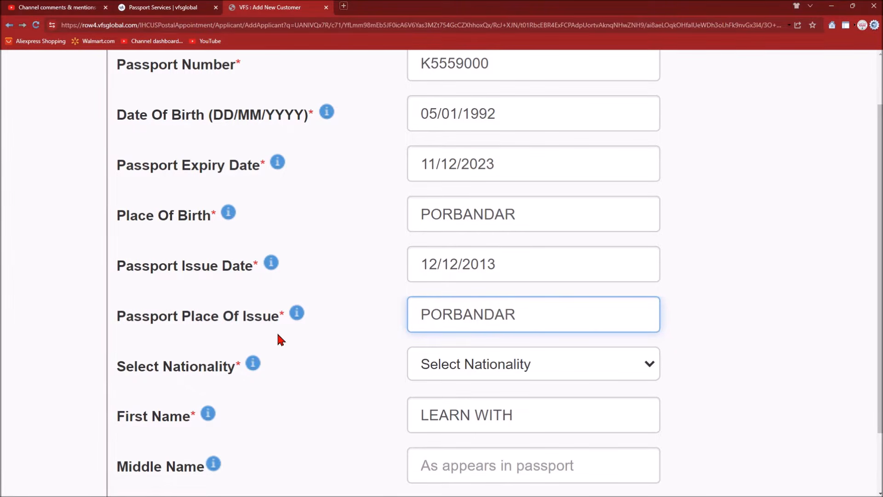
scroll(372, 378, down, 3)
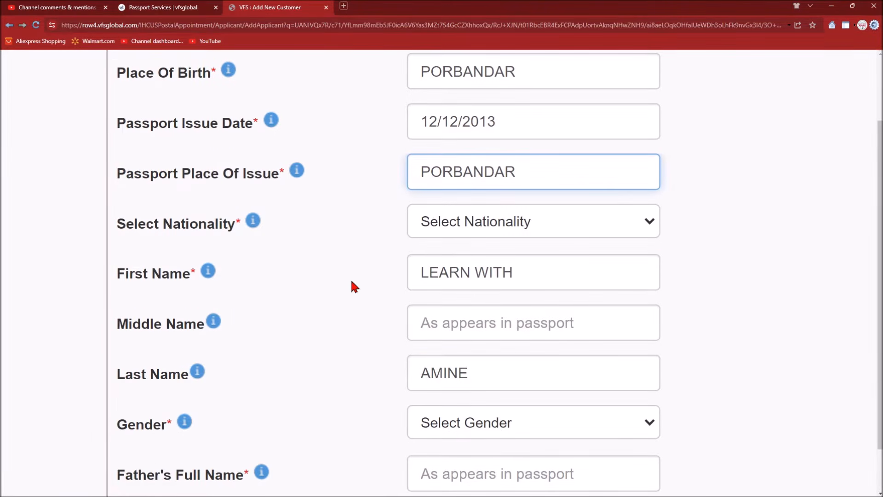
- Set the applicant's nationality to INDIA
click(460, 223)
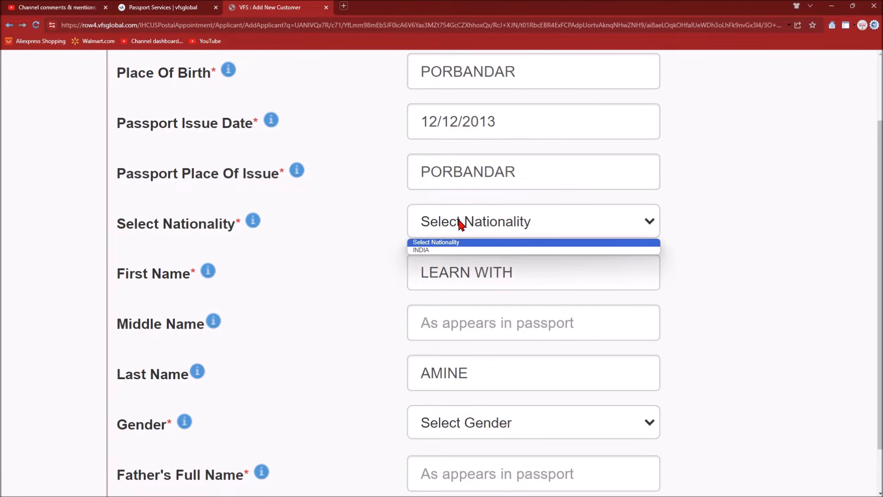
key(Down)
key(Return)
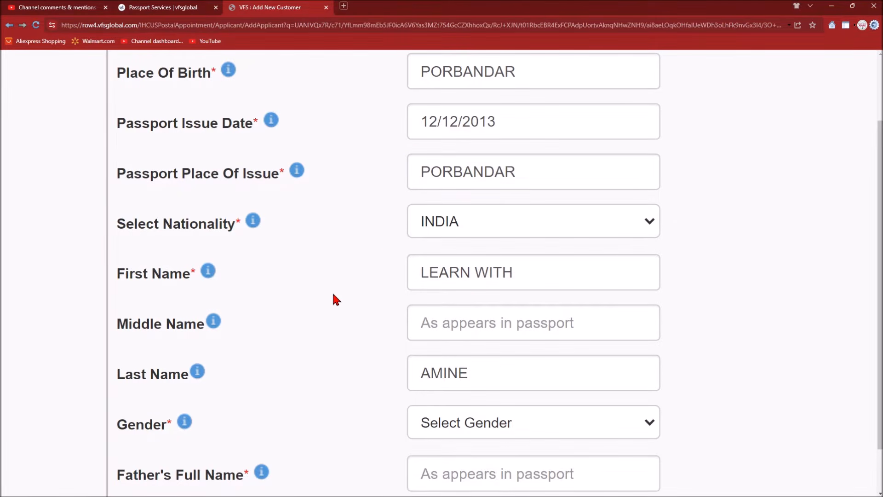
scroll(334, 299, down, 2)
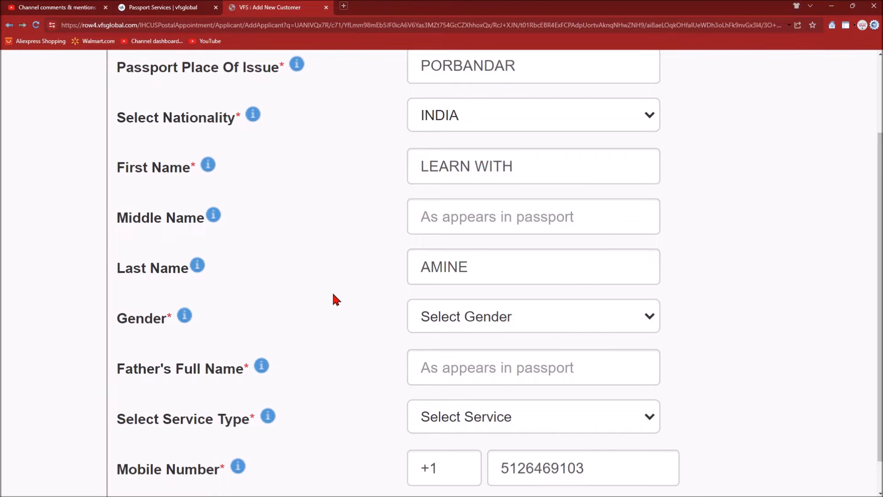
scroll(334, 300, right, 1)
scroll(334, 299, down, 1)
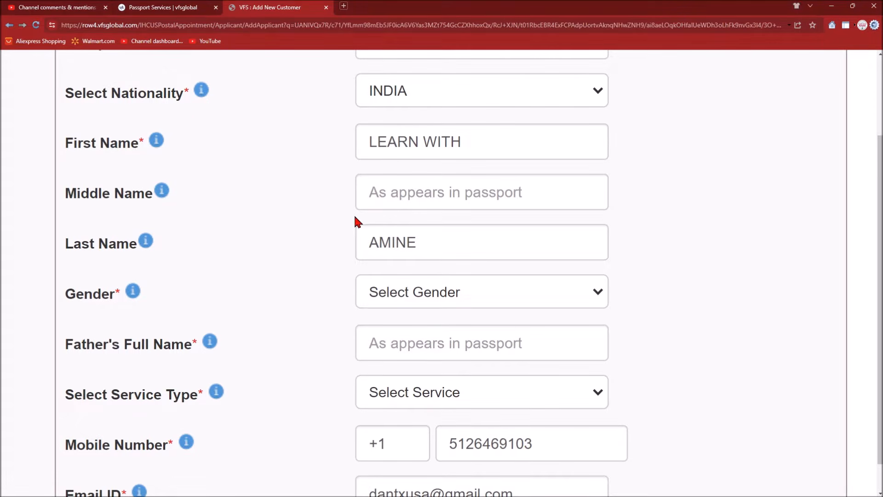
scroll(319, 258, down, 2)
- Choose Male as gender and enter the father's full name
click(370, 216)
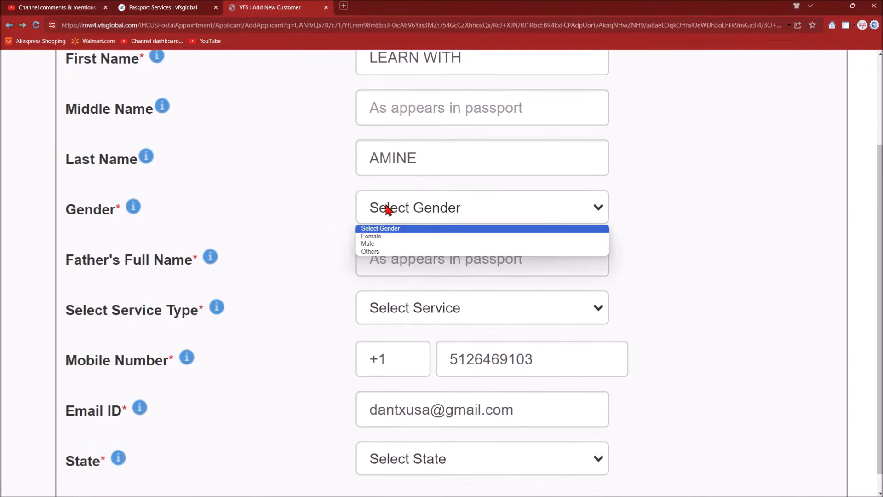
click(372, 243)
click(384, 260)
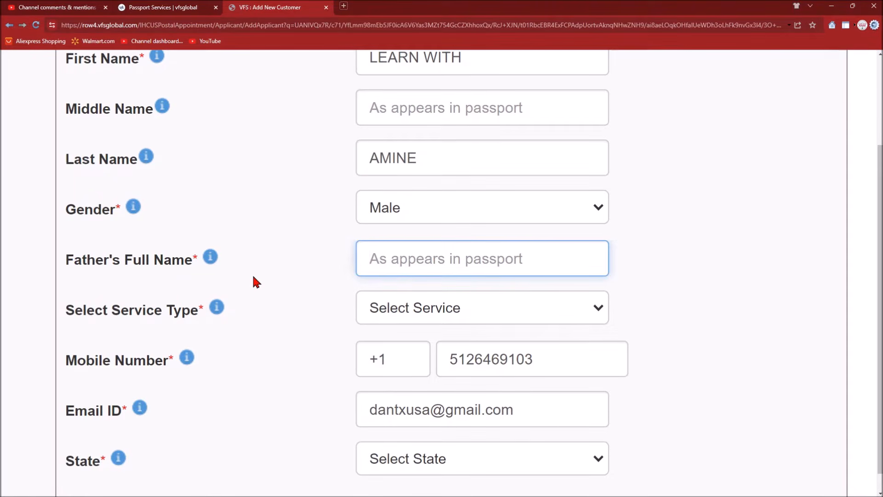
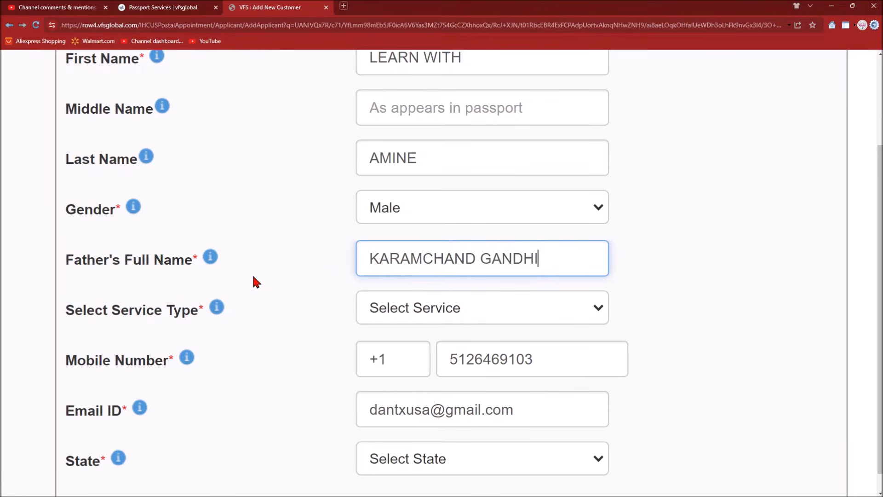
click(256, 282)
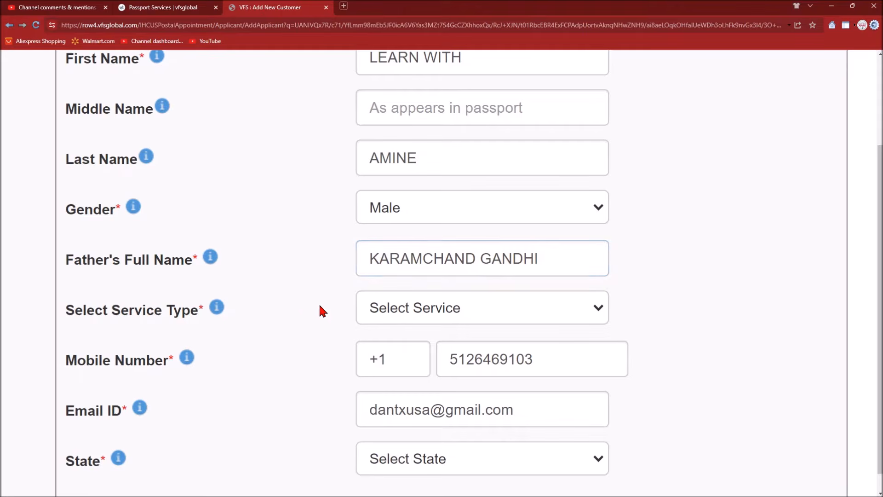
- Pick Normal service type and Texas as the state, then submit the form
click(388, 317)
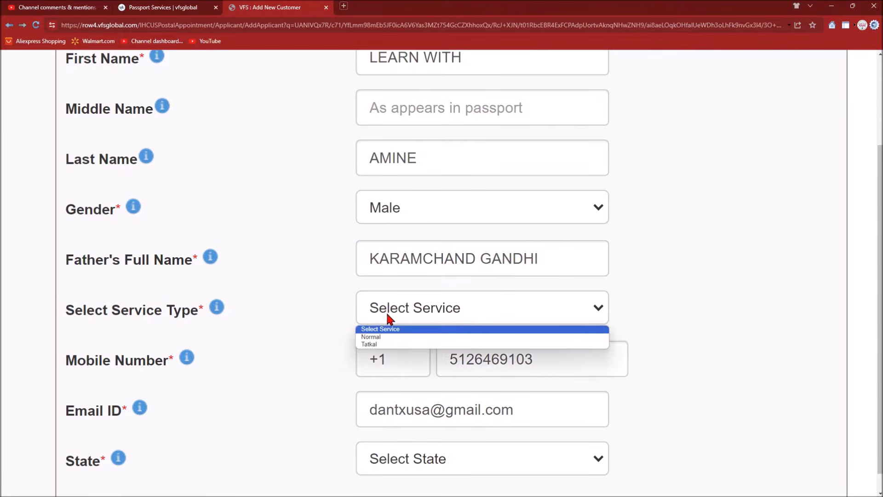
click(380, 337)
scroll(296, 339, down, 3)
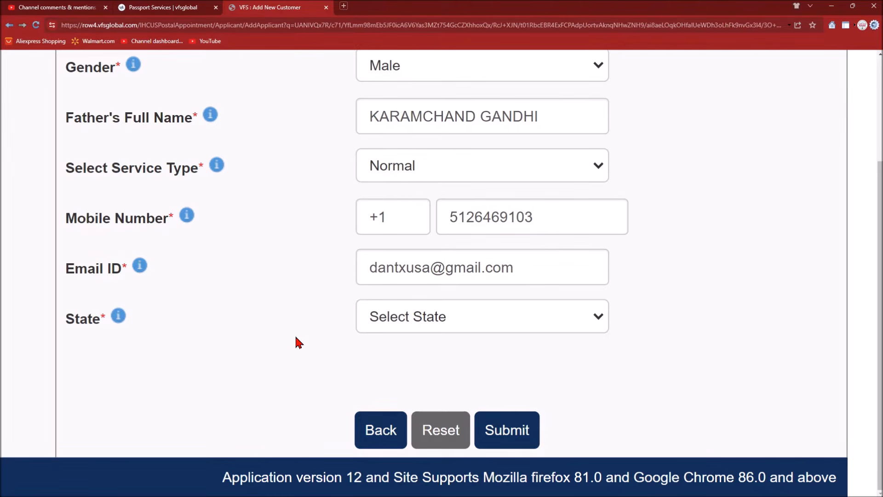
click(395, 325)
key(t)
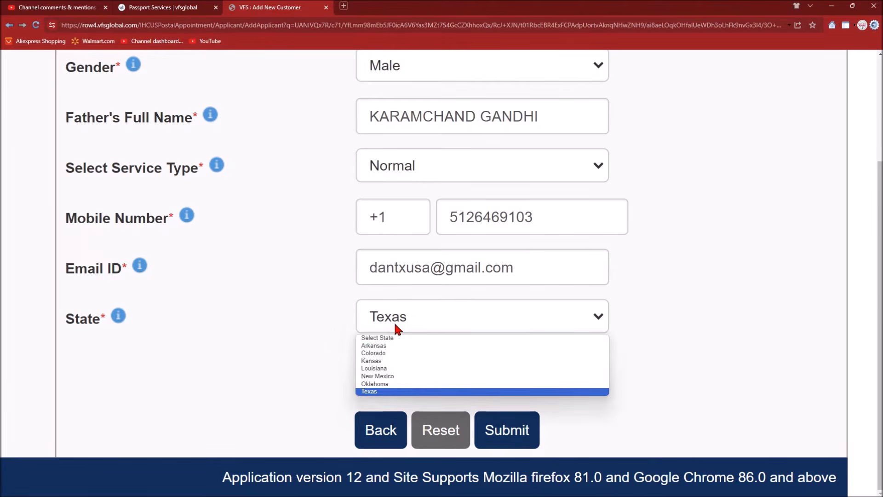
key(Return)
click(503, 443)
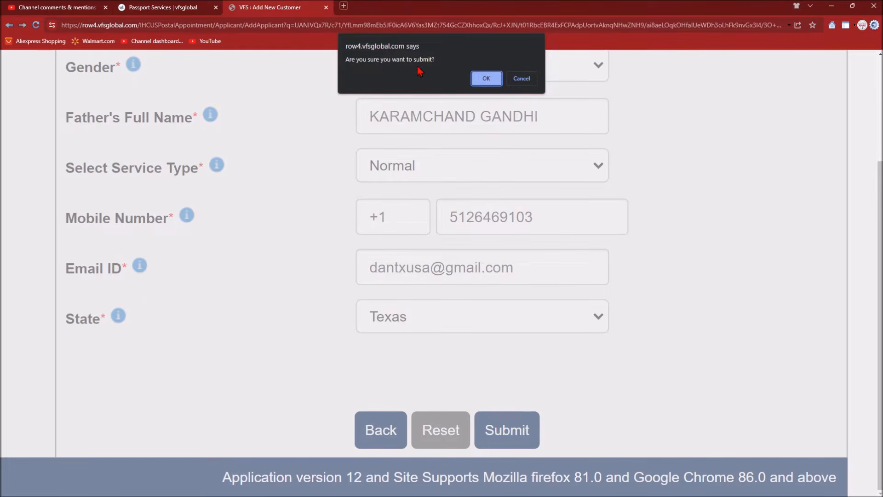
- Confirm the submission and set the courier service to 'I will use my own courier label'
click(486, 78)
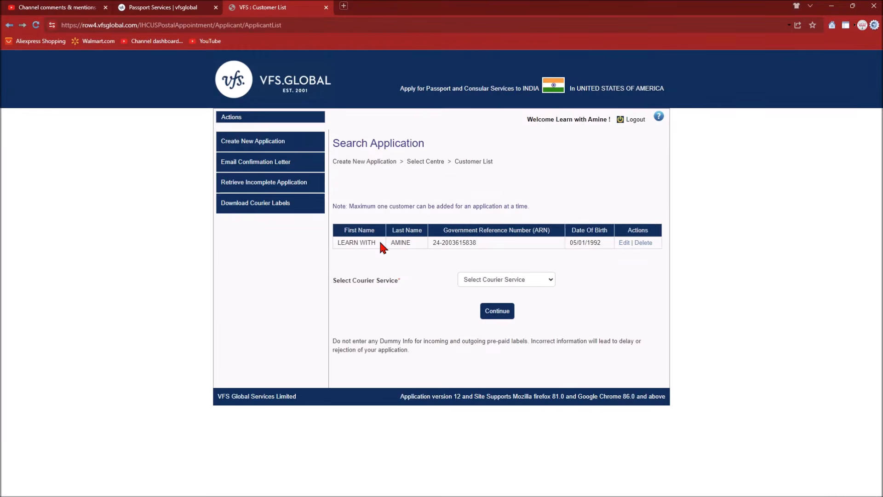
scroll(380, 243, up, 3)
scroll(380, 243, right, 3)
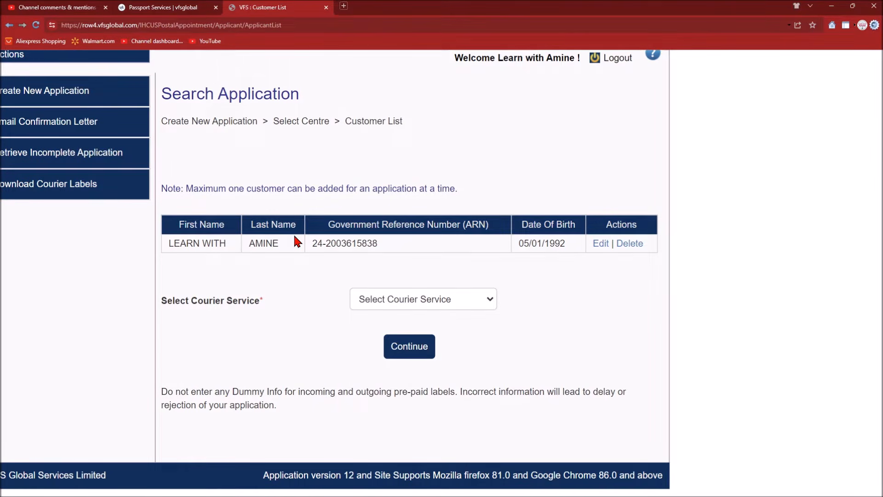
click(381, 301)
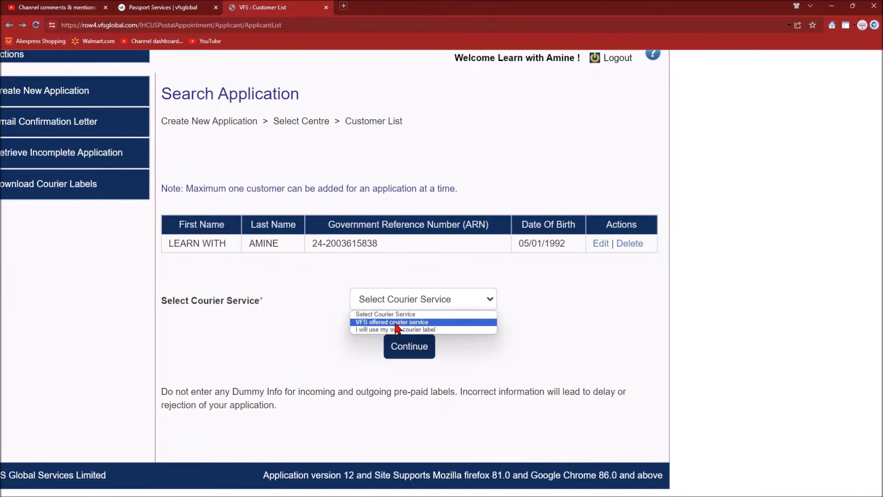
click(428, 322)
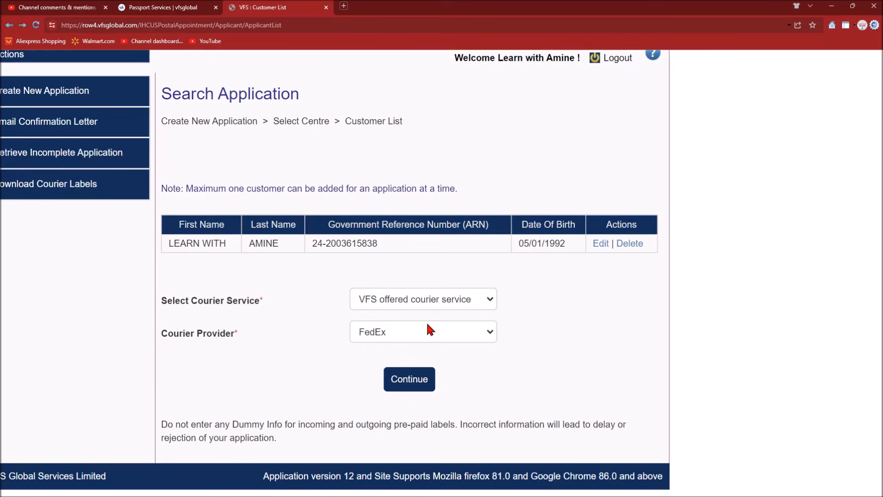
click(380, 337)
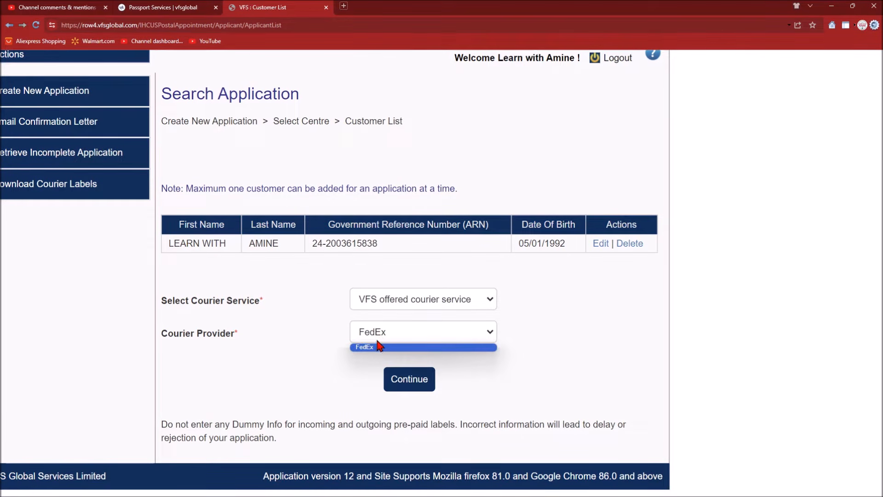
click(384, 300)
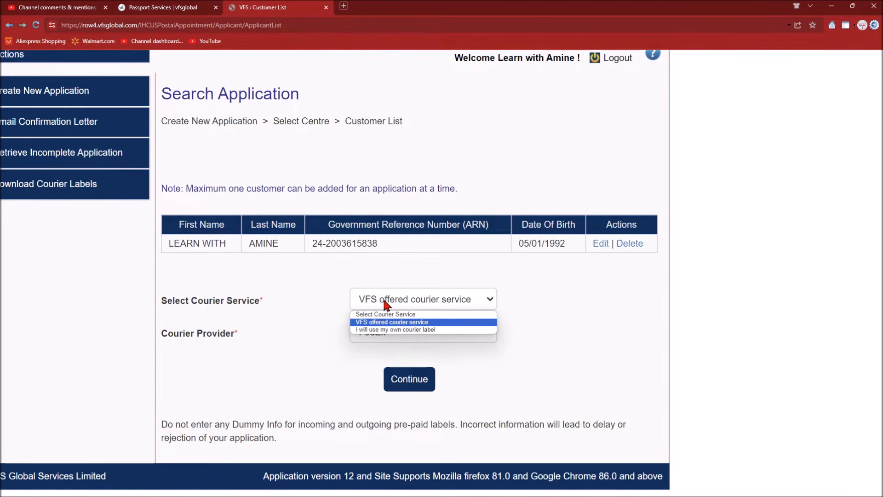
click(378, 334)
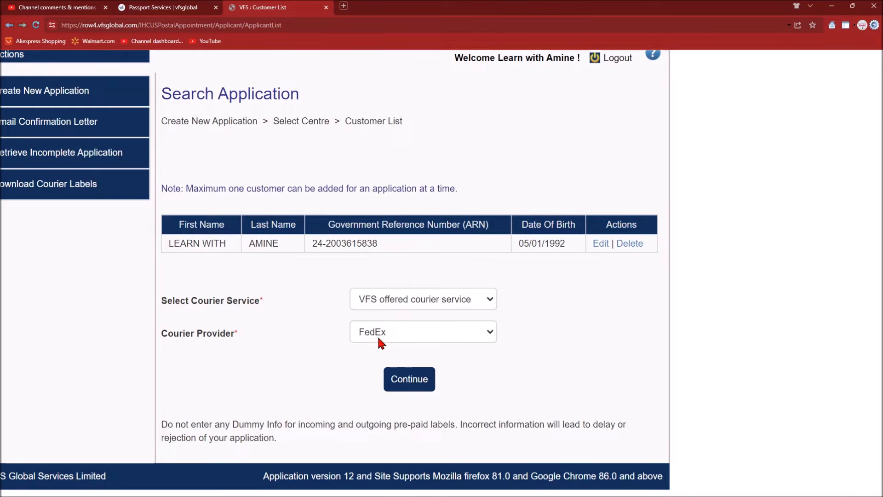
click(378, 342)
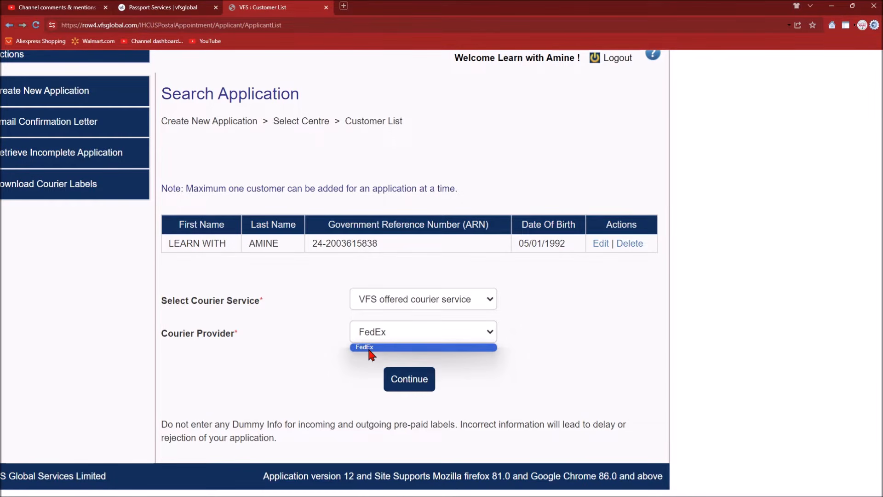
click(372, 305)
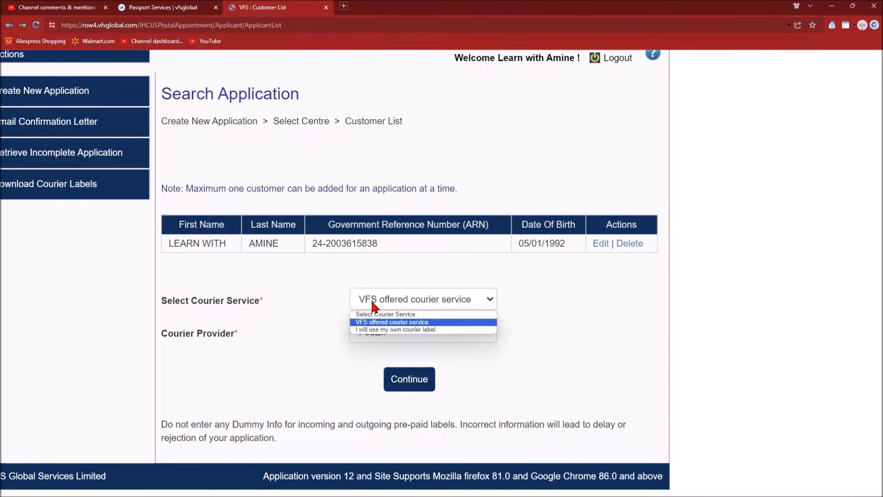
click(372, 330)
- Pick UPS as the courier company
scroll(263, 352, down, 2)
click(370, 261)
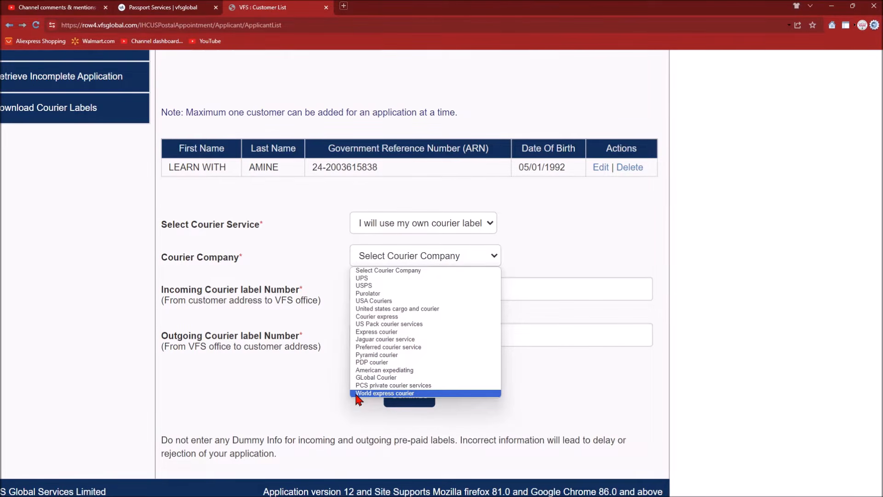
click(368, 280)
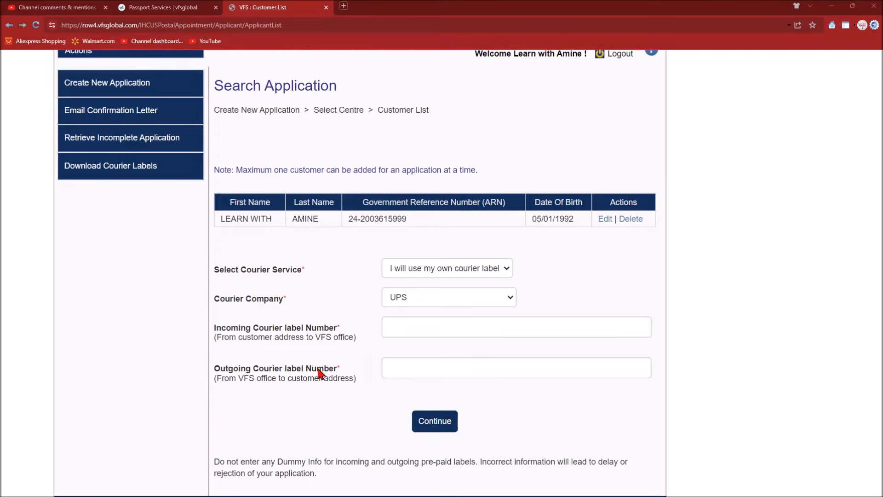
scroll(320, 373, down, 1)
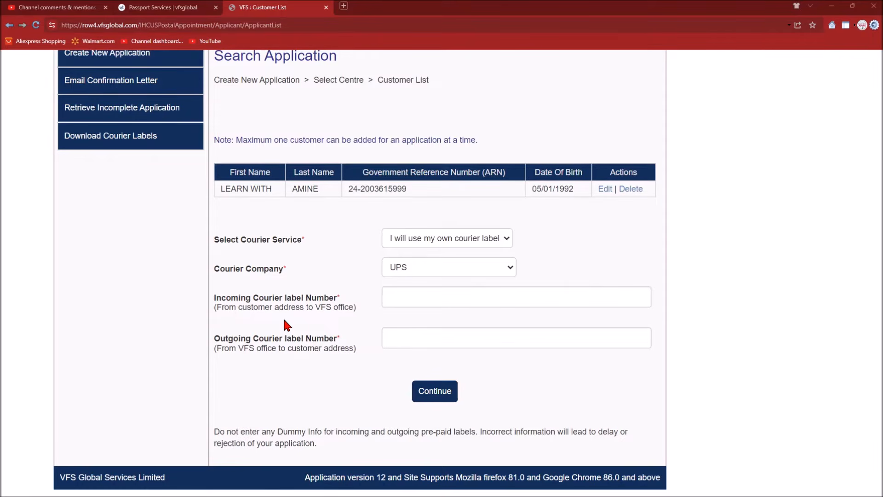
click(191, 10)
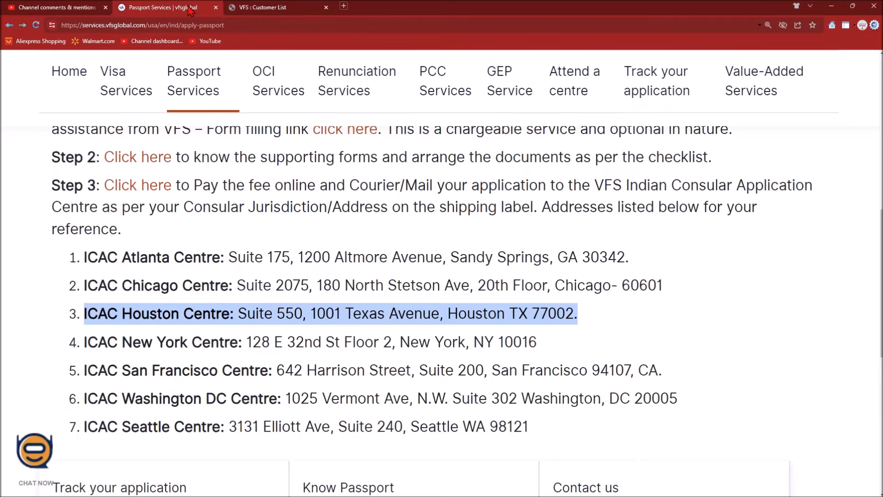
double_click(131, 311)
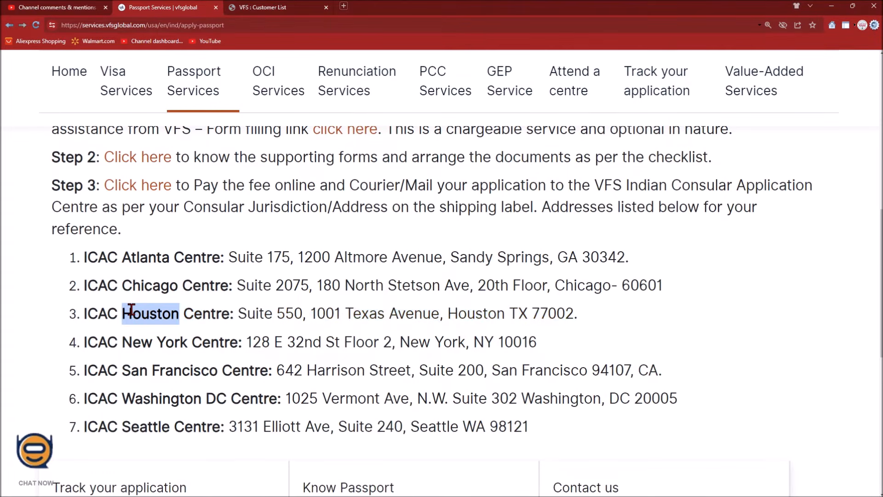
click(235, 311)
drag(235, 310, 572, 317)
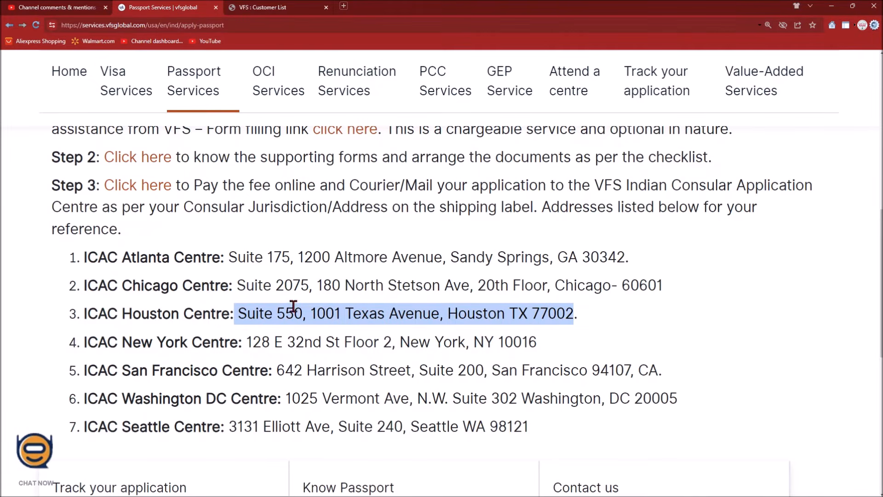
click(273, 7)
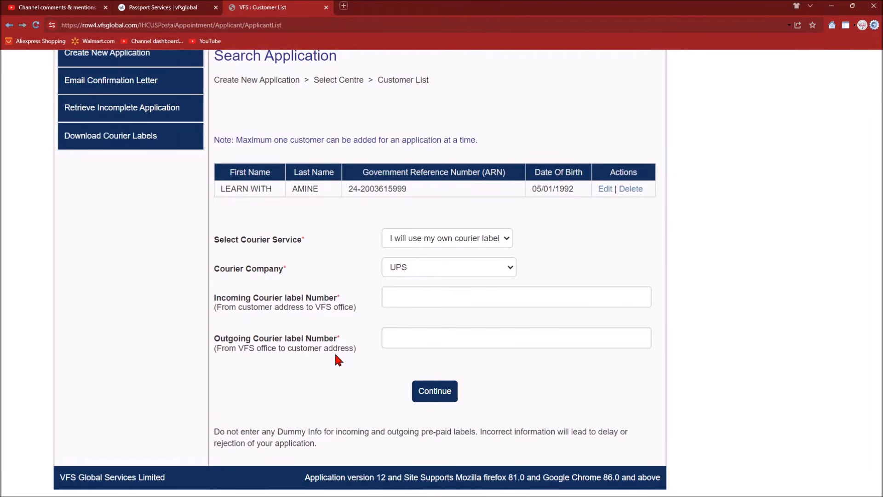
- Fill the incoming and outgoing UPS label numbers from saved entries and continue
click(406, 297)
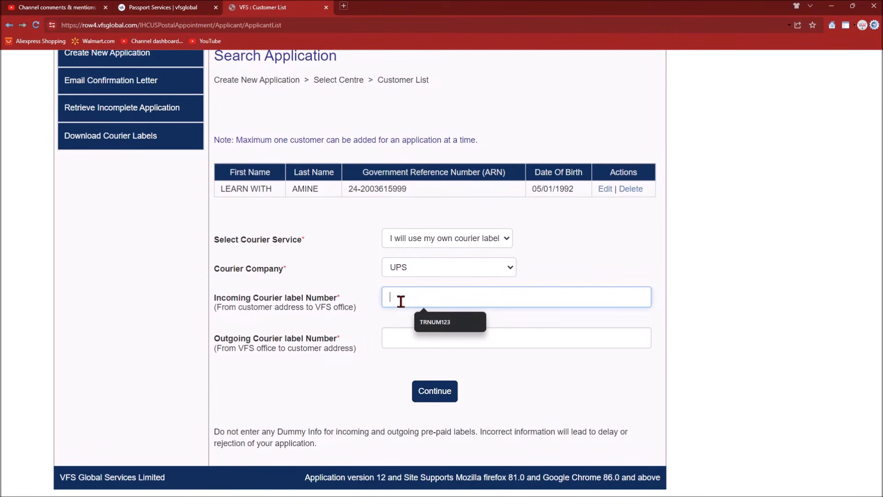
click(392, 328)
click(348, 335)
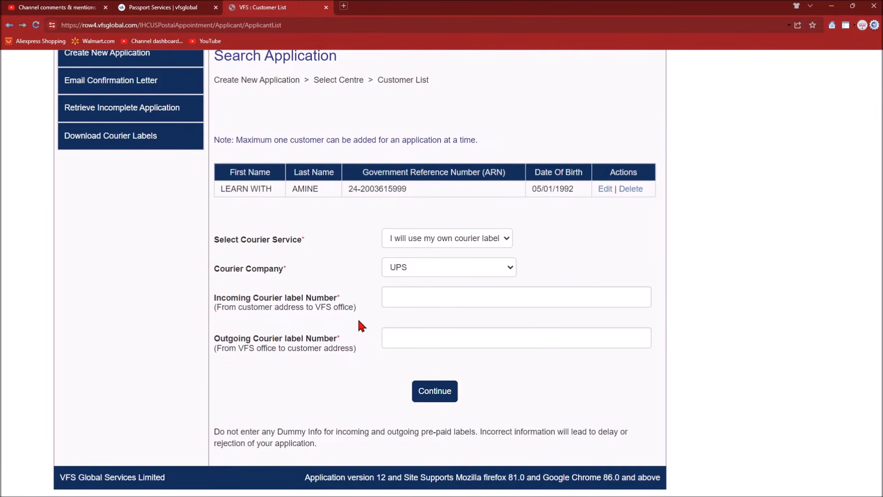
click(401, 296)
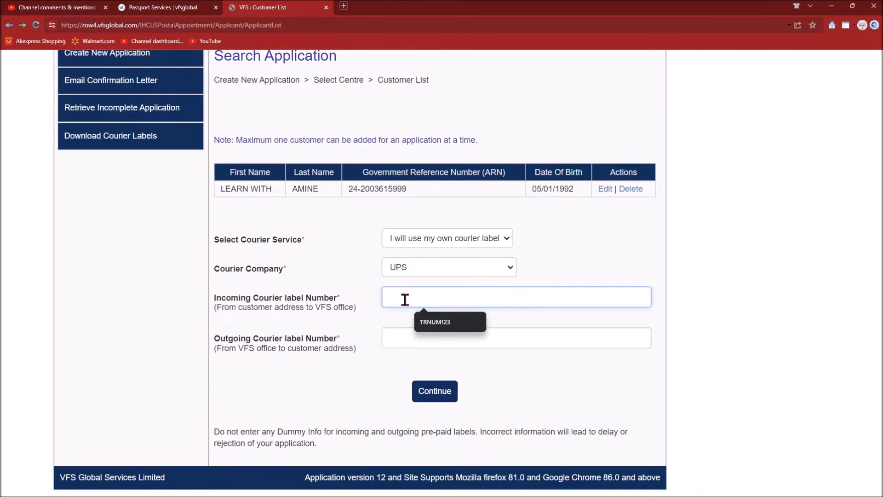
click(427, 331)
click(403, 338)
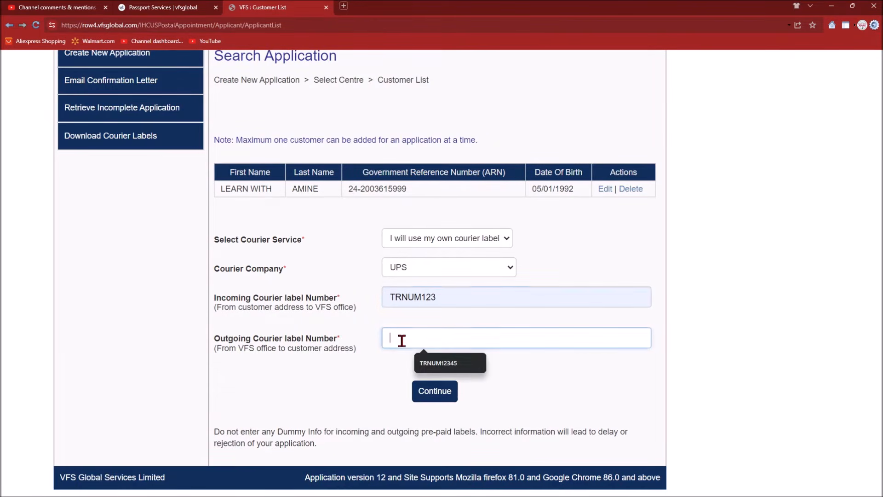
click(427, 373)
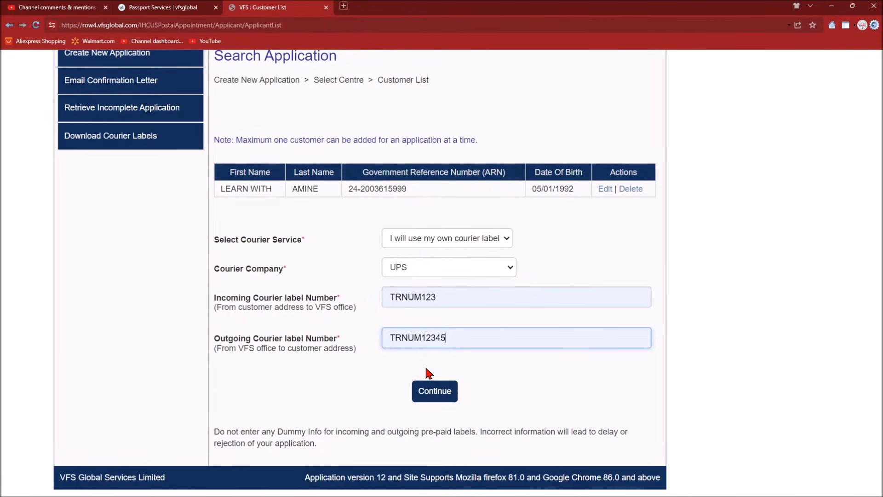
click(425, 399)
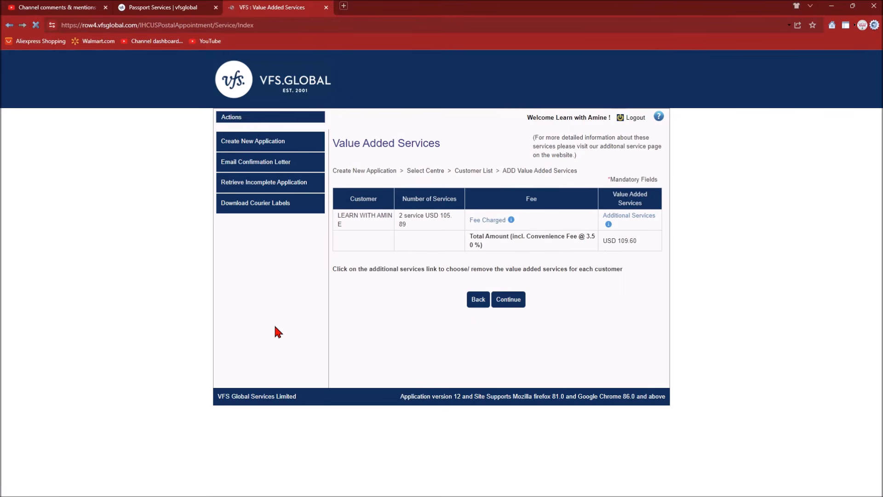
- Review the Value Added Services fees, checking the USD 109.60 total amount
scroll(275, 326, up, 3)
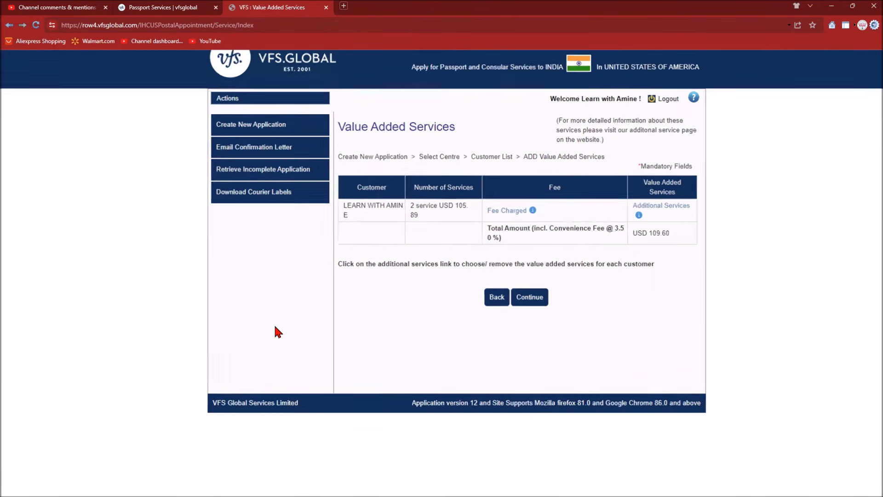
scroll(275, 326, right, 3)
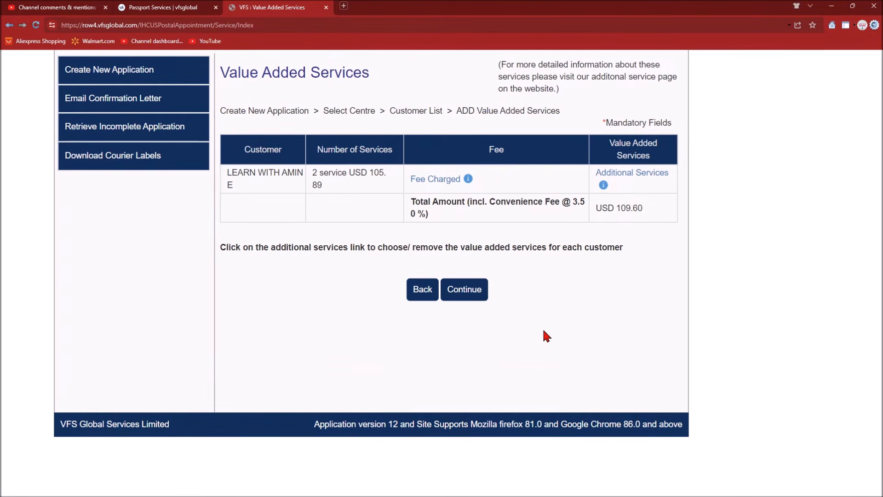
scroll(635, 285, up, 1)
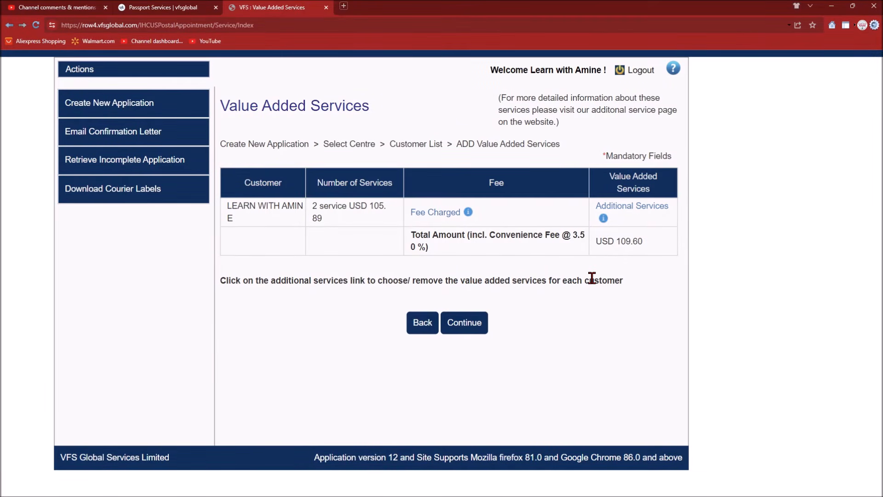
double_click(609, 242)
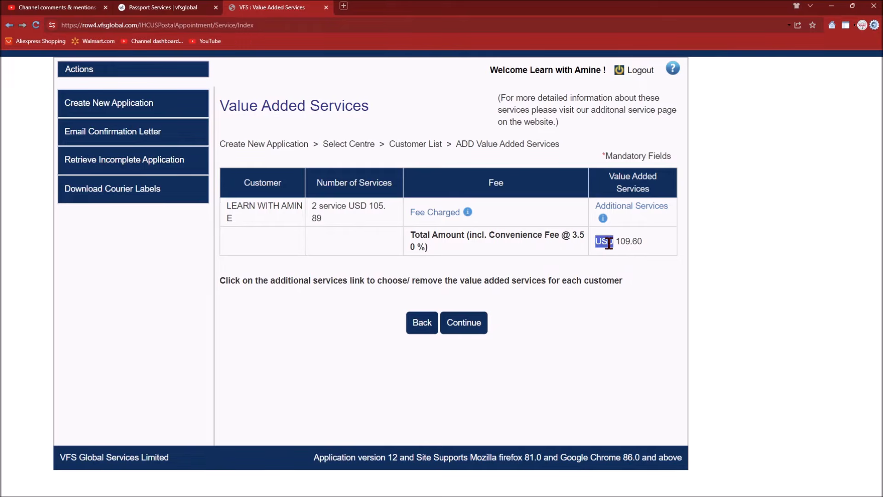
click(643, 251)
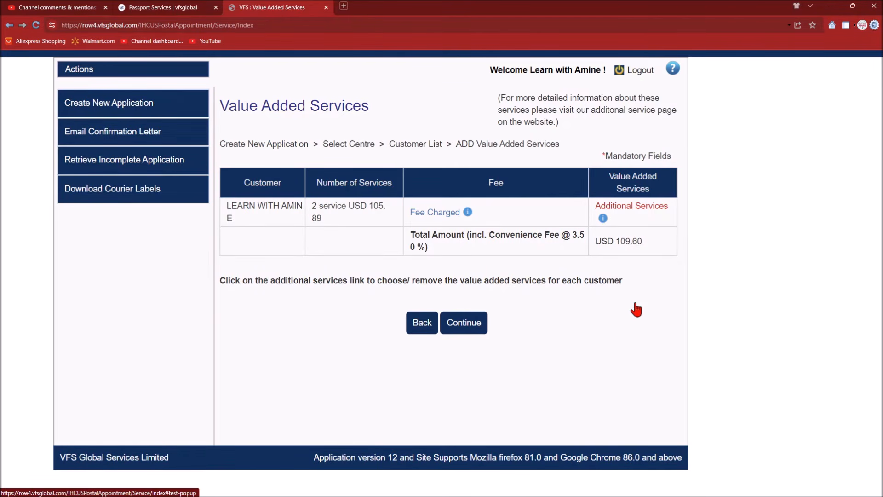
- Remove the SMS and Photo service add-ons so additional services total USD 0.00, and save
click(605, 219)
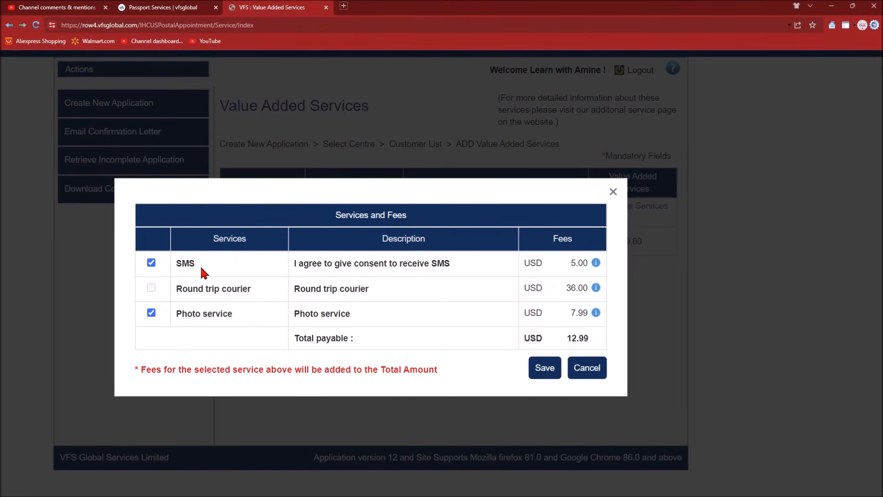
click(151, 263)
click(151, 313)
click(544, 370)
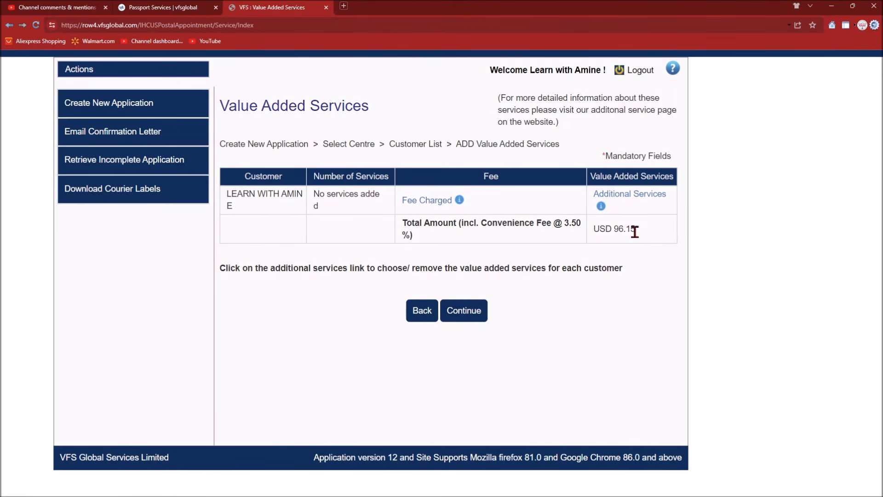
- Submit the no-extra-services choice, accept the terms and confirm the USD 96.15 application
click(474, 318)
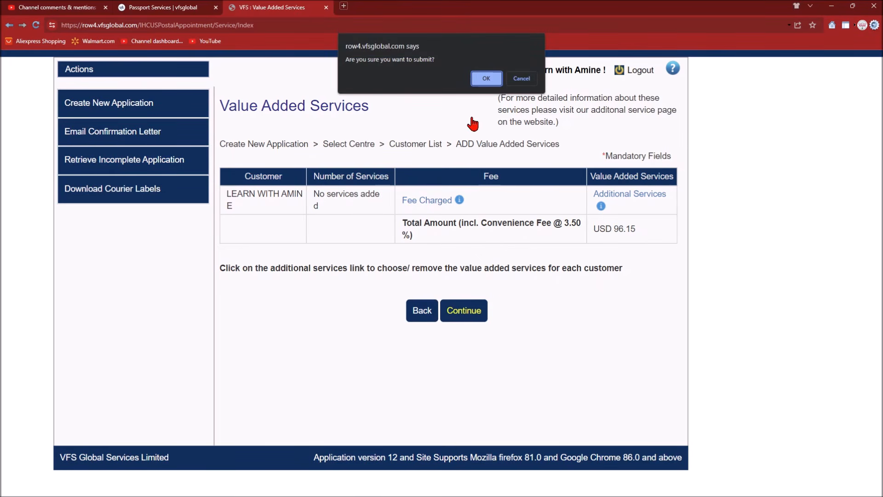
click(484, 79)
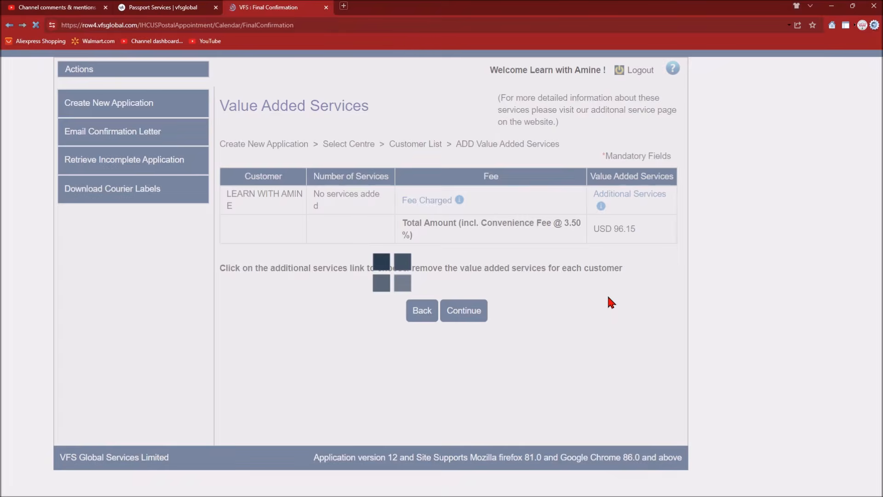
scroll(611, 302, up, 3)
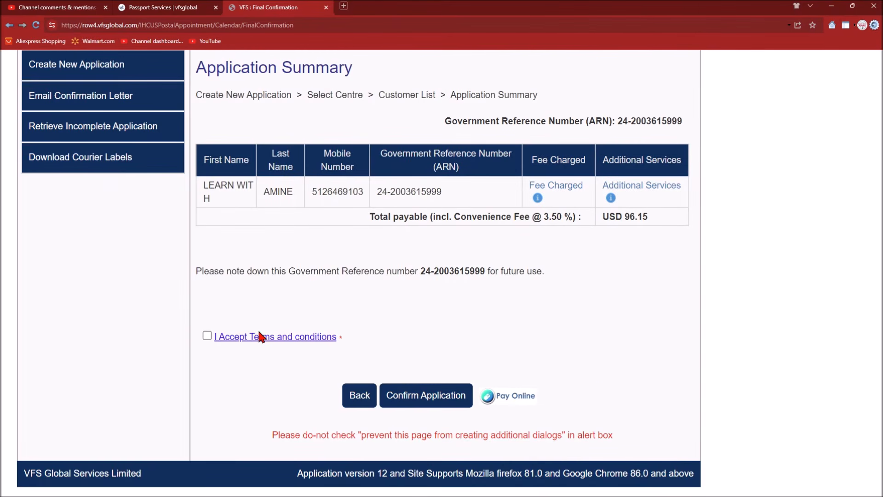
click(207, 336)
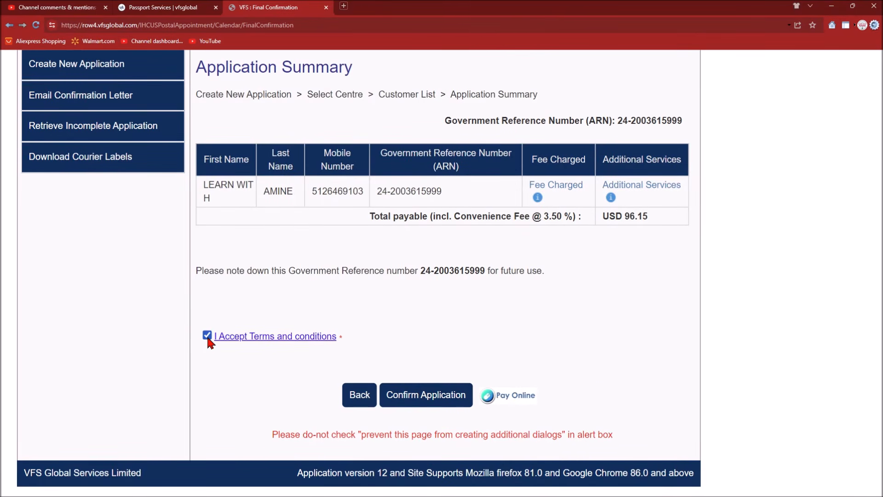
click(443, 402)
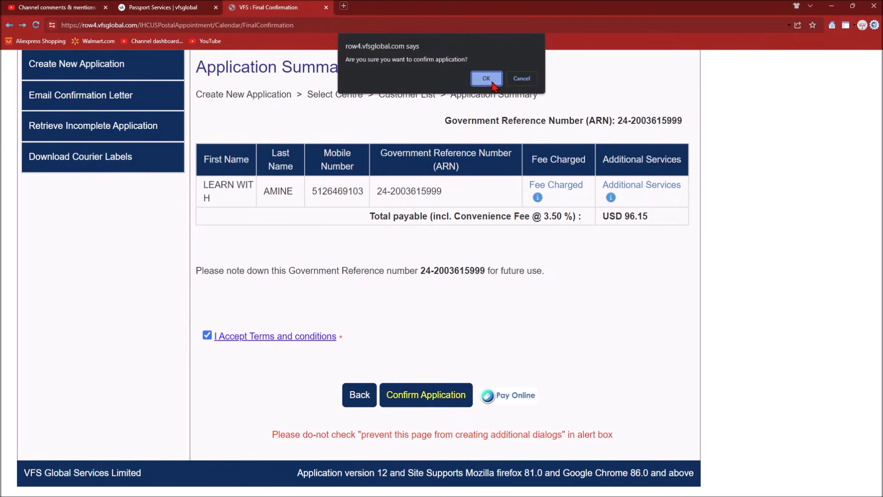
click(486, 79)
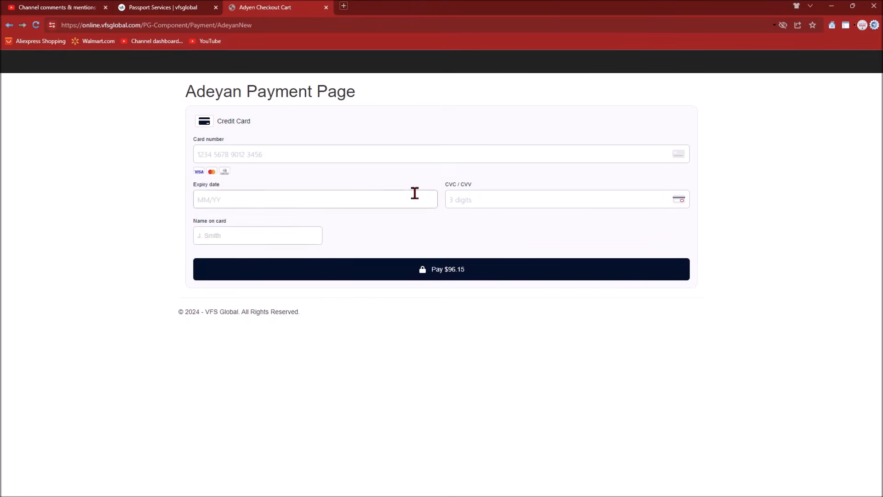
scroll(256, 159, up, 3)
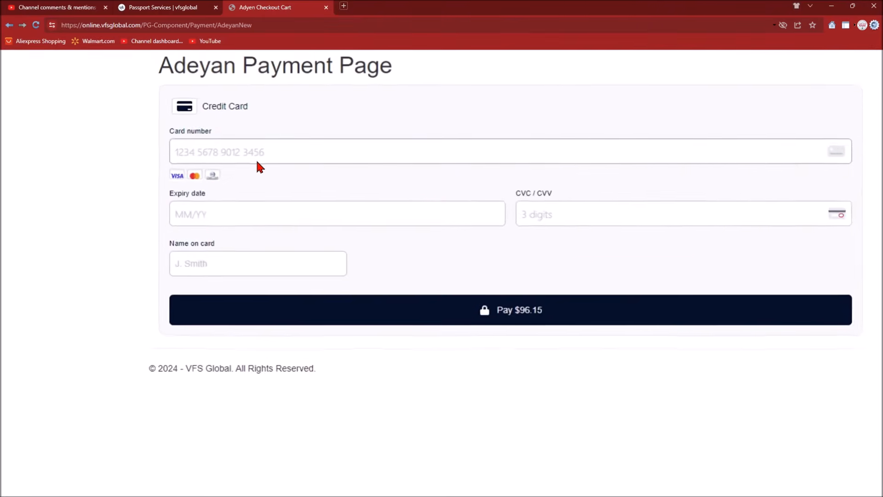
scroll(256, 159, right, 1)
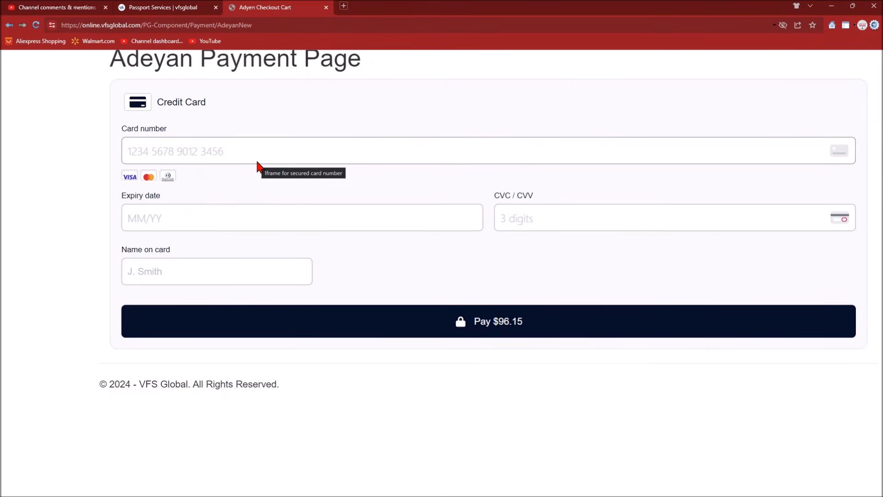